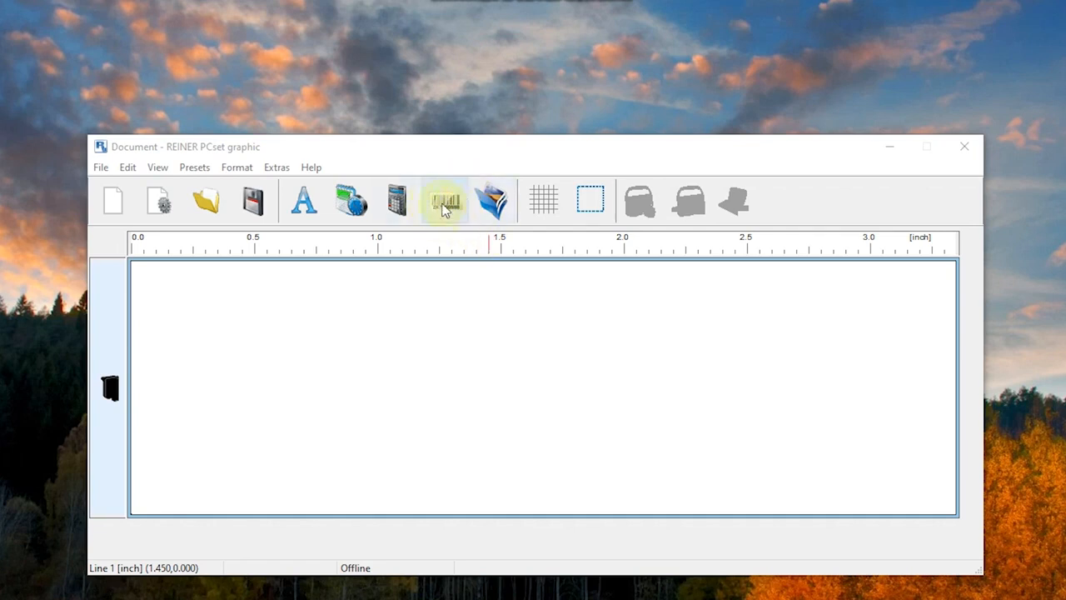
Step: Open the barcode format settings and try the barcode types 2/5 Interleaved and EAN8
{"action": "left_click", "coordinate": [444, 203]}
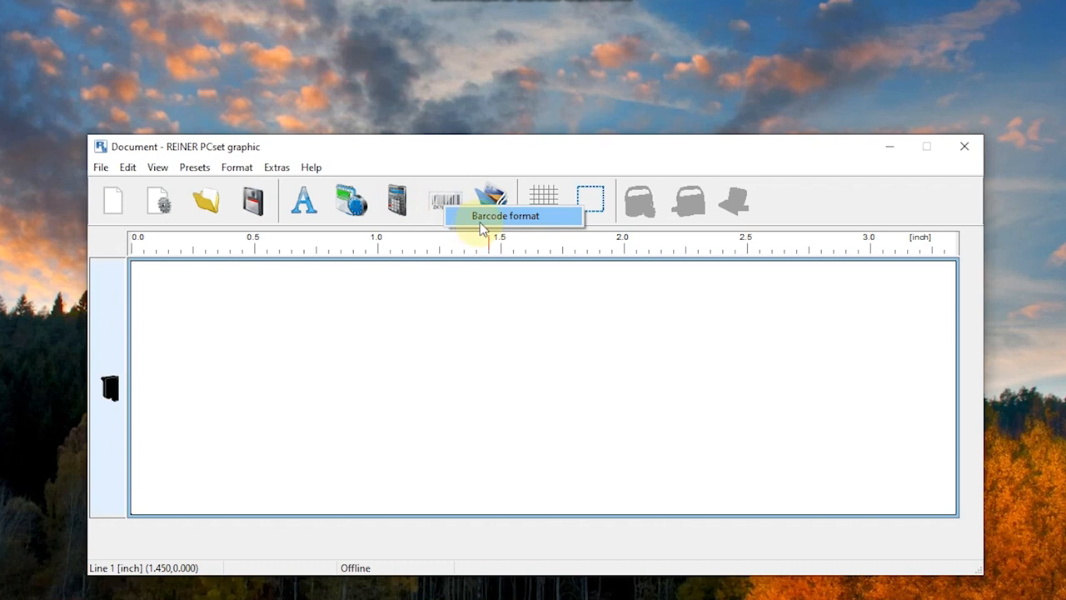
{"action": "left_click", "coordinate": [488, 221]}
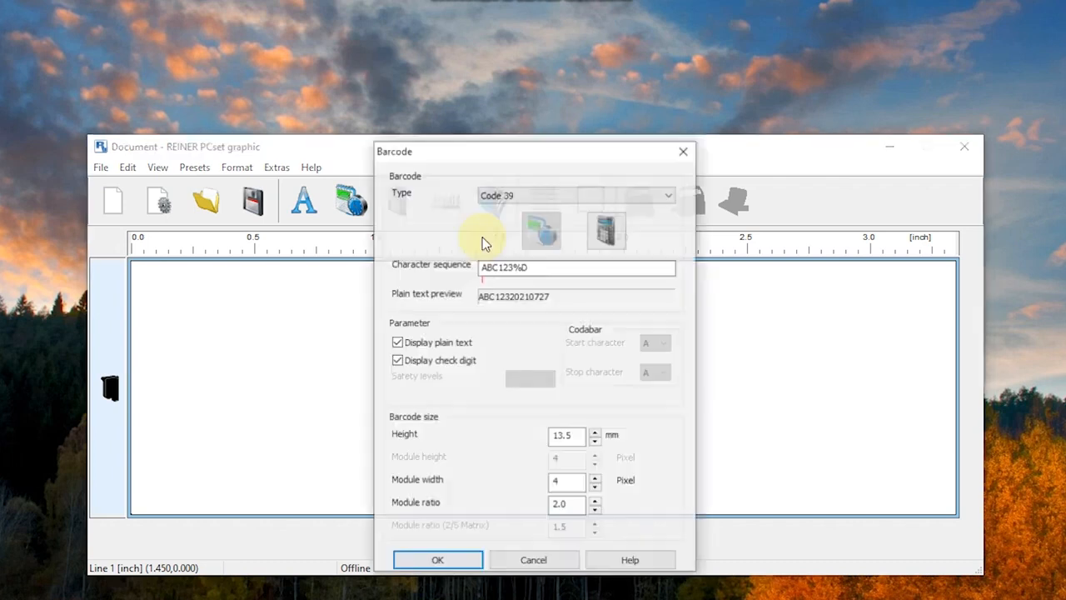
{"action": "left_click", "coordinate": [512, 196]}
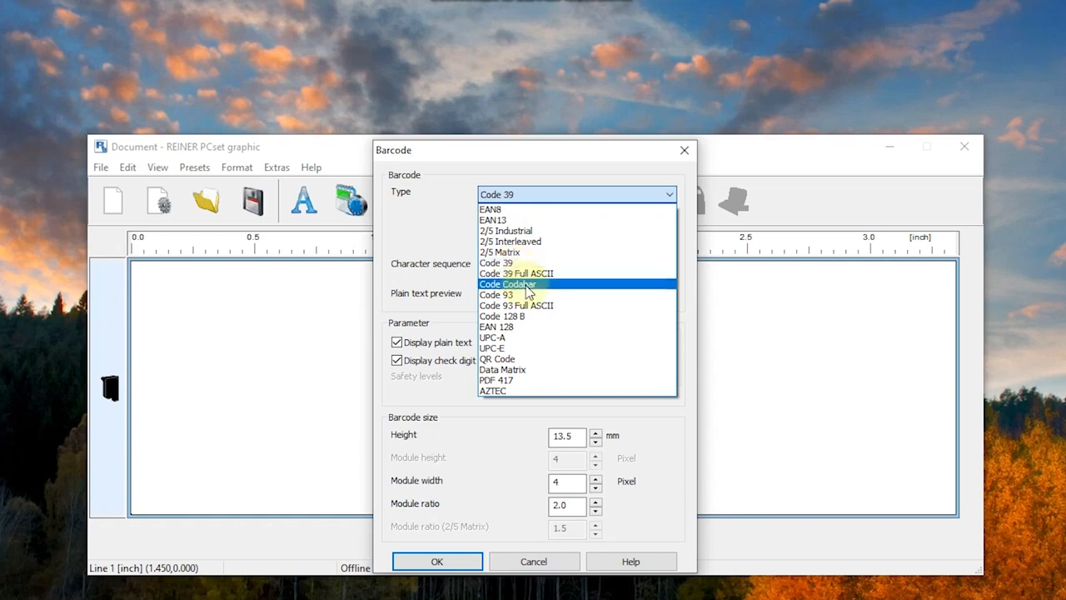
{"action": "left_click", "coordinate": [534, 241]}
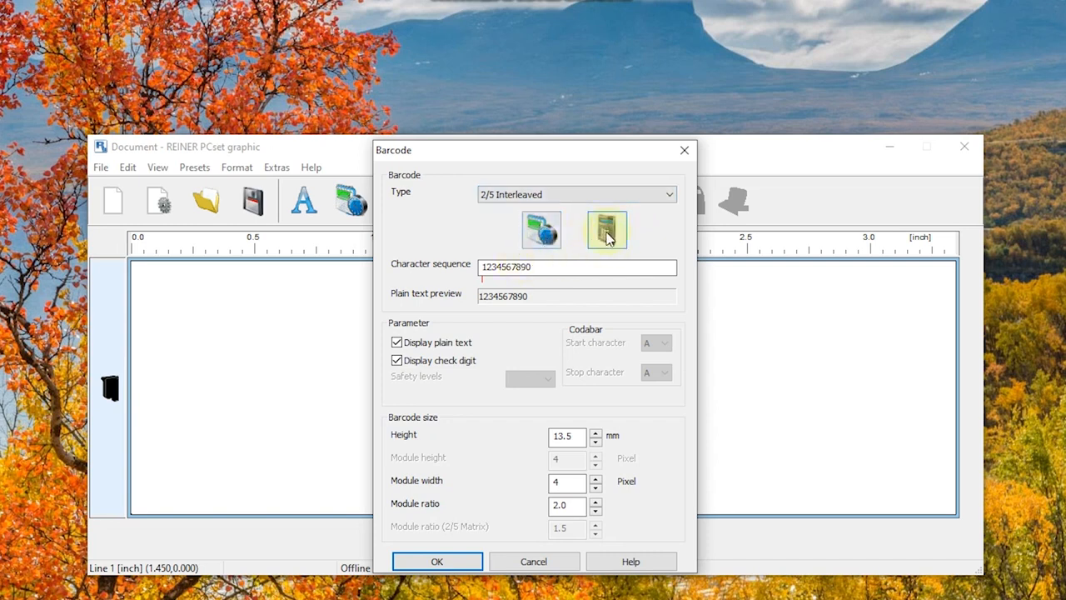
{"action": "left_click", "coordinate": [489, 195]}
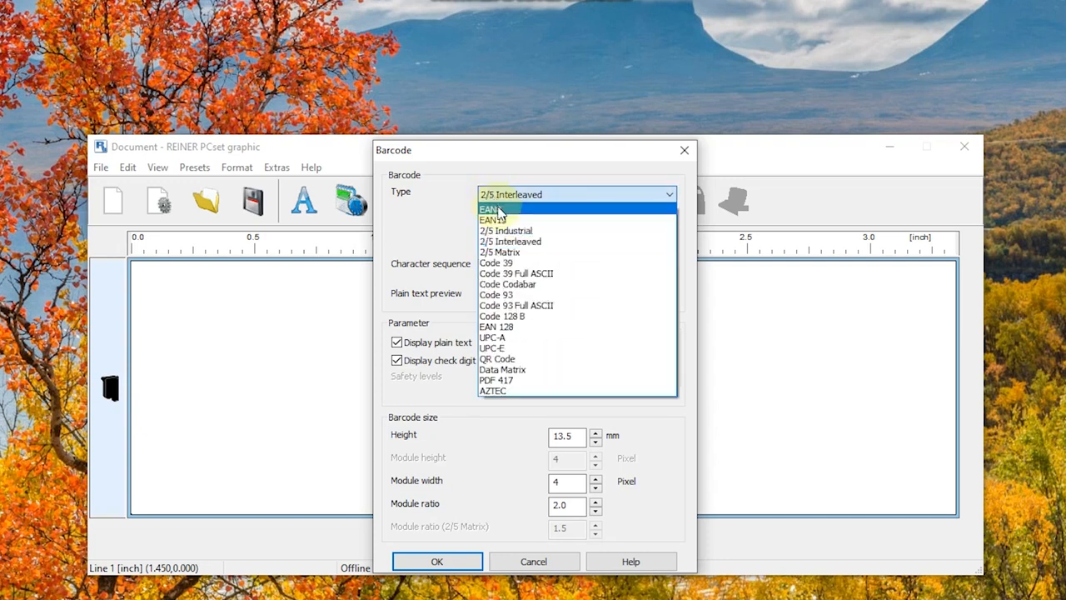
{"action": "left_click", "coordinate": [498, 210]}
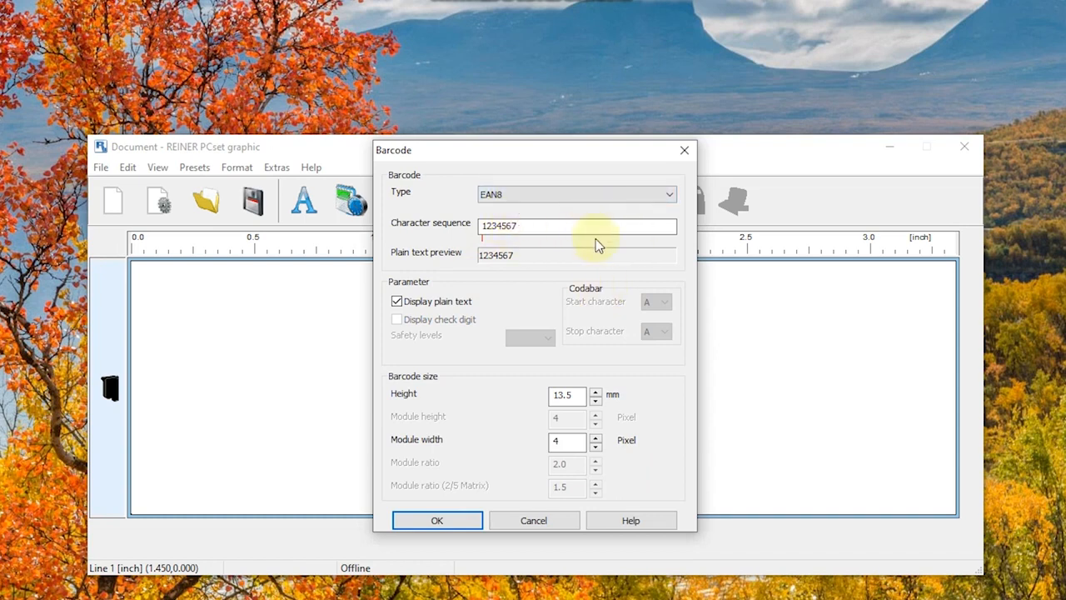
Step: Set the barcode type to Code 39 and clear its character sequence
{"action": "left_click", "coordinate": [562, 200]}
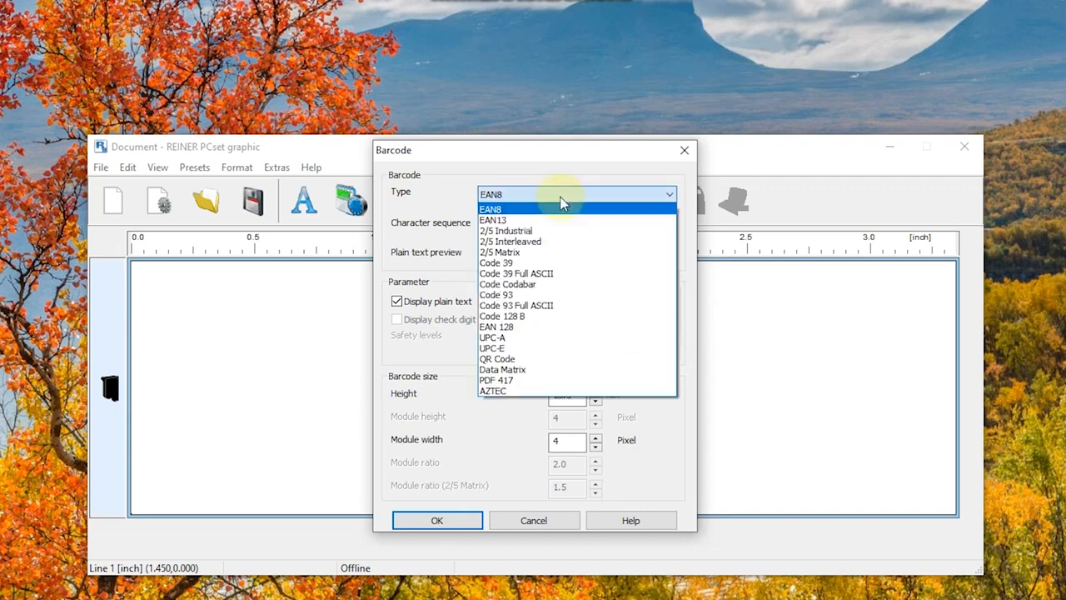
{"action": "left_click", "coordinate": [543, 264]}
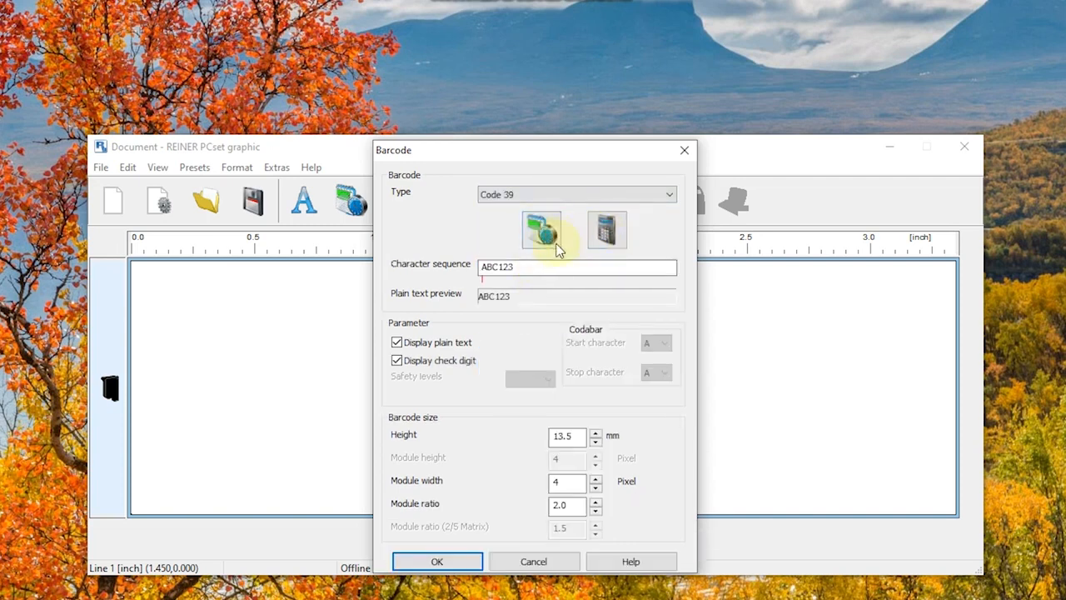
{"action": "left_click", "coordinate": [517, 265]}
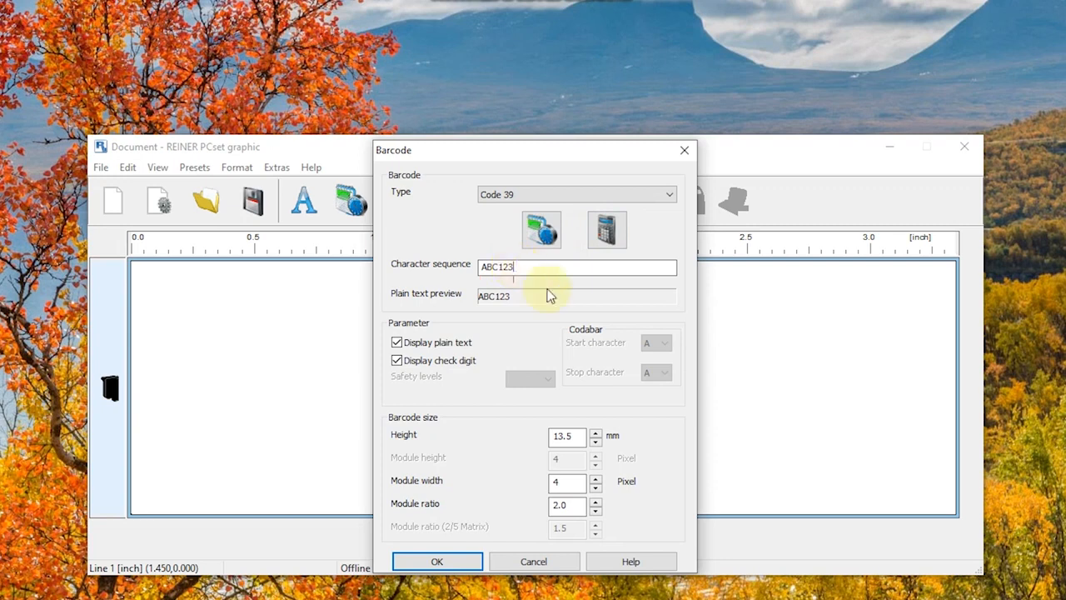
{"action": "key", "text": "BackSpace"}
{"action": "key", "text": "BackSpace"}
{"action": "key", "text": "BackSpace"}
{"action": "key", "text": "BackSpace"}
{"action": "key", "text": "BackSpace"}
{"action": "key", "text": "BackSpace"}
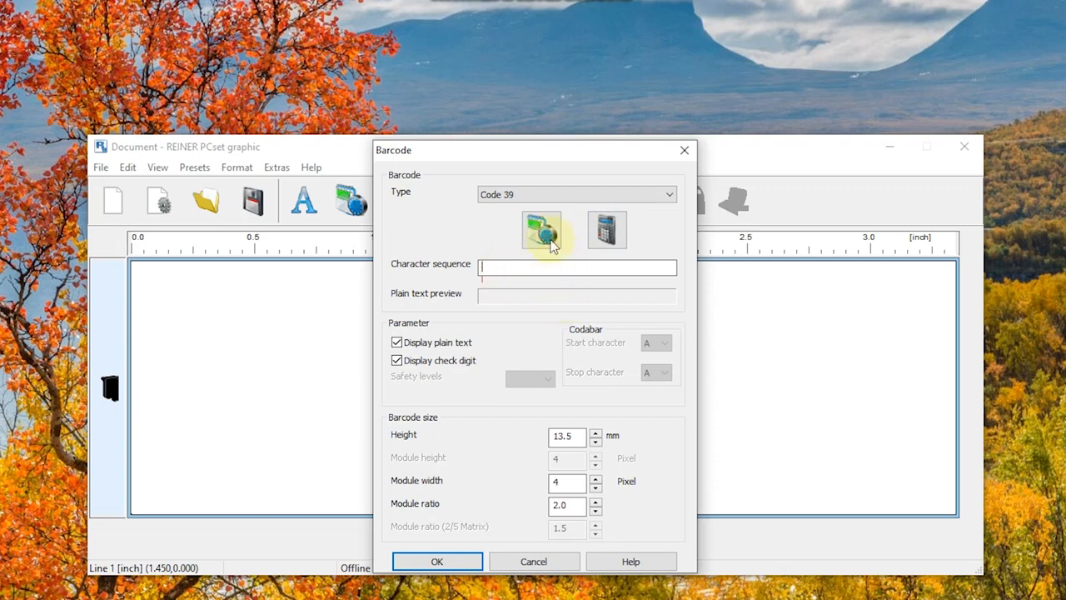
Step: Open the barcode's date/time format settings and set the date format to MMddyyyy
{"action": "left_click", "coordinate": [539, 238]}
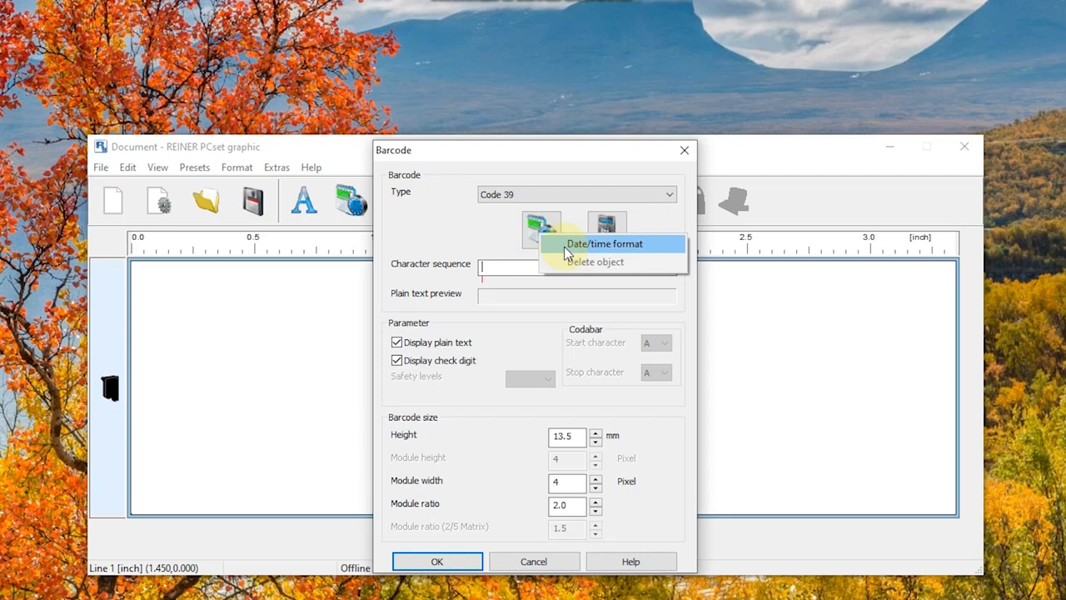
{"action": "left_click", "coordinate": [569, 253]}
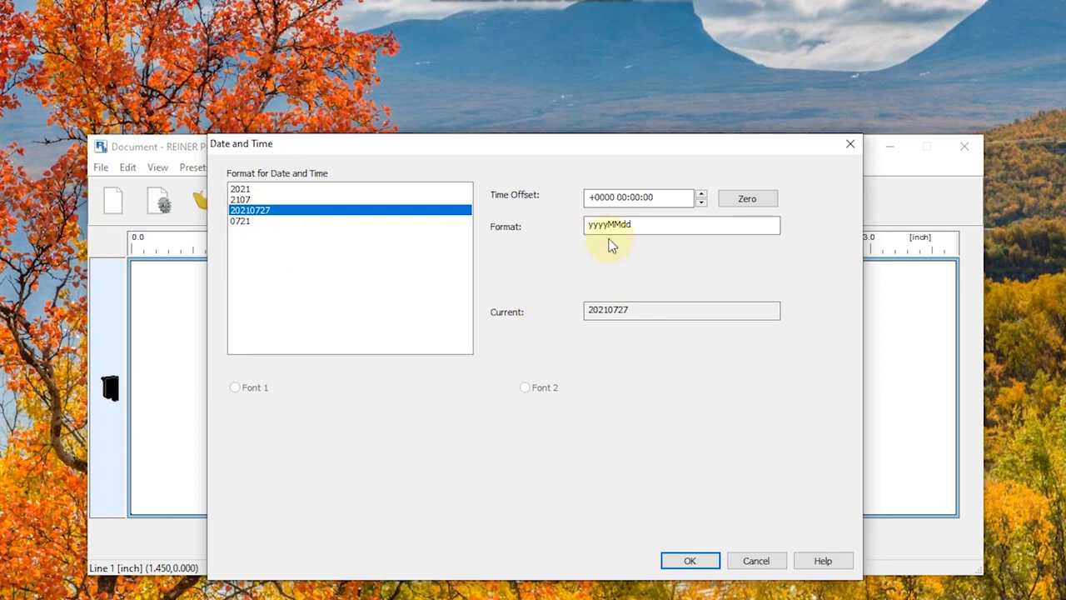
{"action": "left_click_drag", "start_coordinate": [642, 229], "coordinate": [566, 240]}
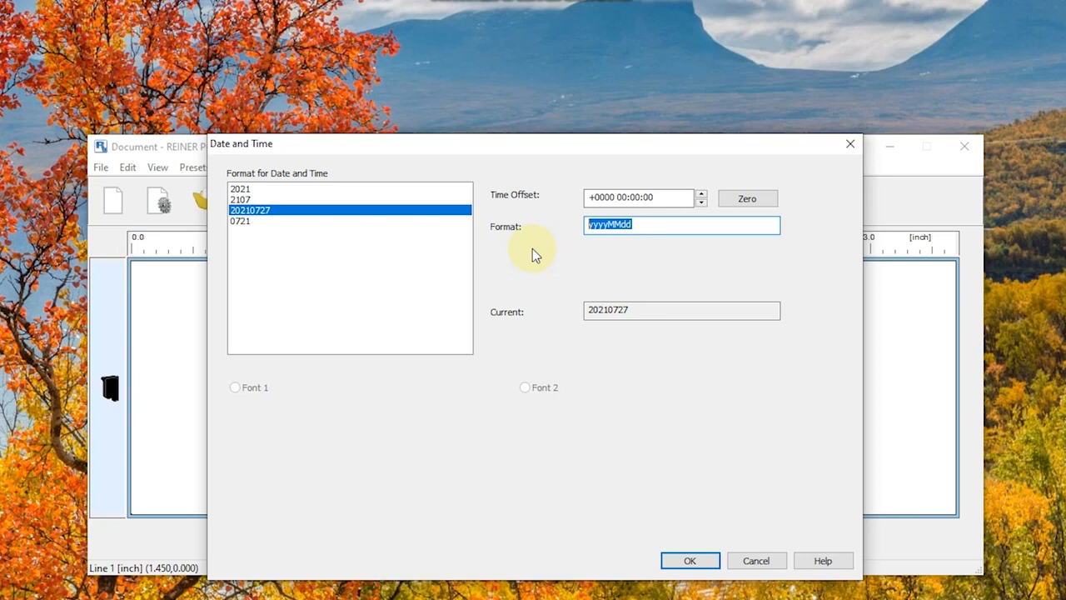
{"action": "type", "text": "MM"}
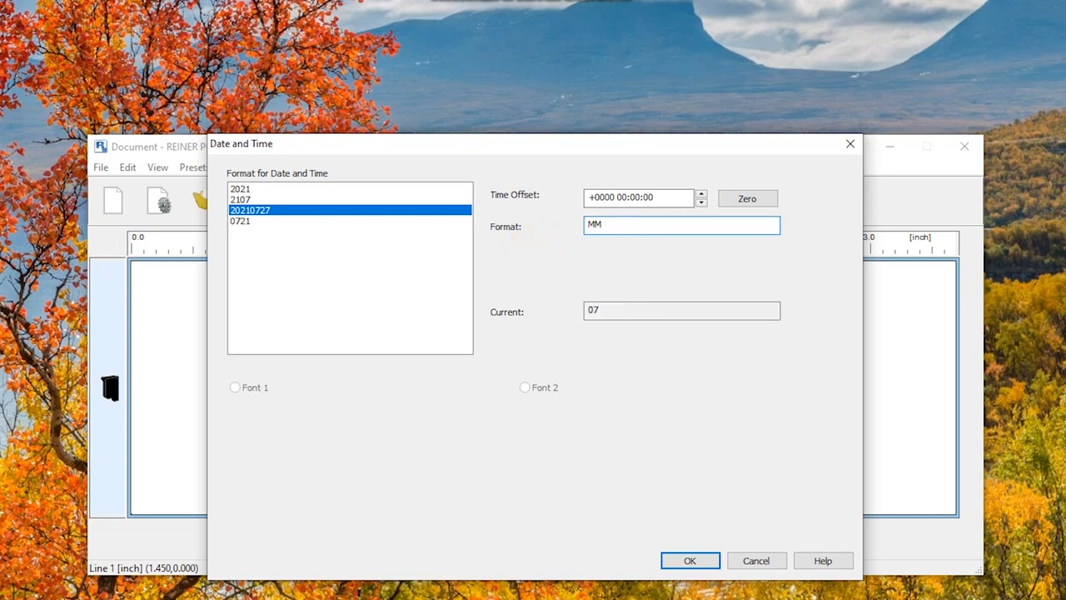
{"action": "type", "text": "ddyyyy"}
{"action": "left_click", "coordinate": [637, 311]}
{"action": "left_click_drag", "start_coordinate": [590, 307], "coordinate": [616, 315]}
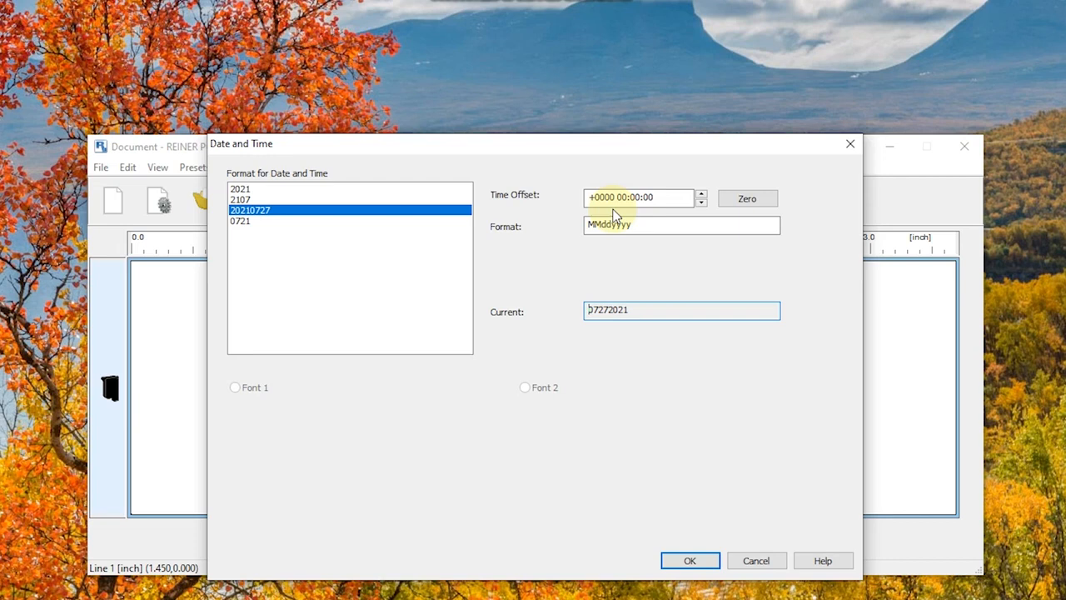
Step: Set the date's time offset to one day, +0001 00:00:00
{"action": "left_click_drag", "start_coordinate": [616, 197], "coordinate": [580, 194]}
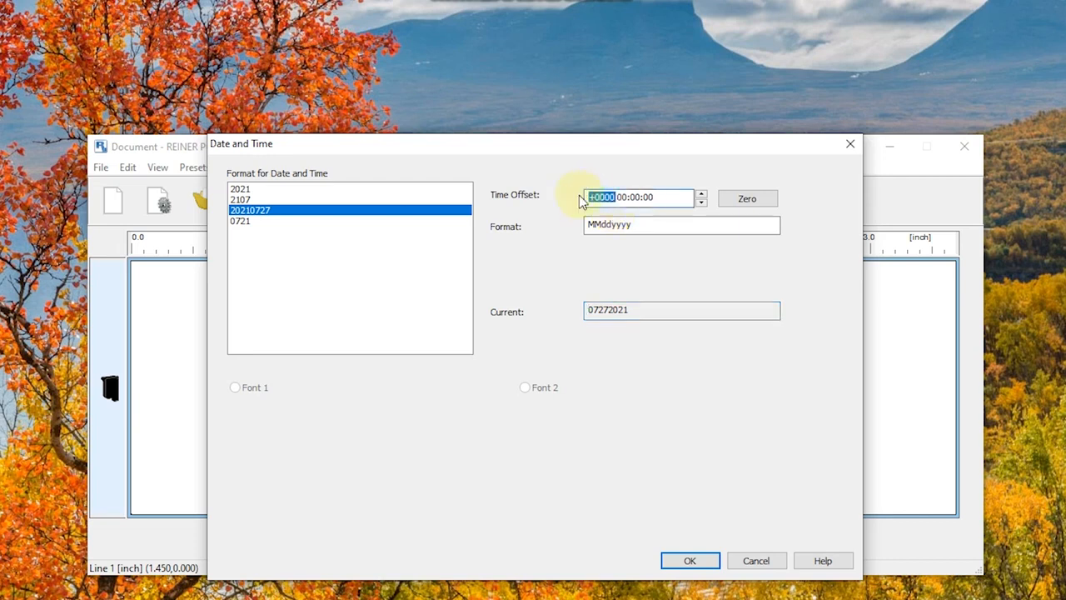
{"action": "key", "text": "Right"}
{"action": "key", "text": "BackSpace"}
{"action": "type", "text": "1"}
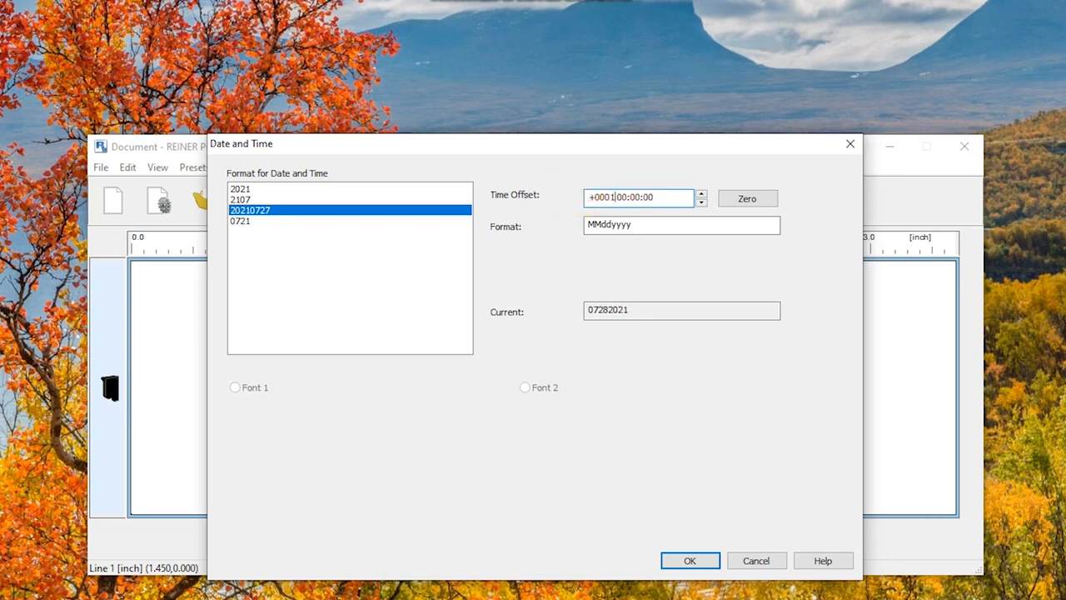
{"action": "left_click", "coordinate": [608, 307]}
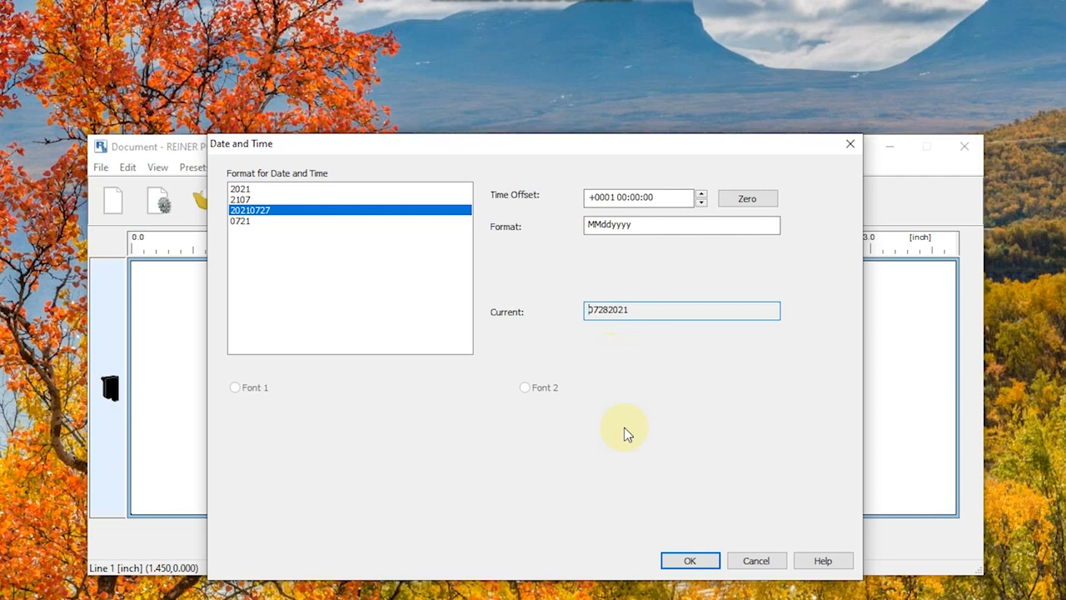
Step: Try a time offset of two days, +0002 00:00:00
{"action": "left_click", "coordinate": [613, 198]}
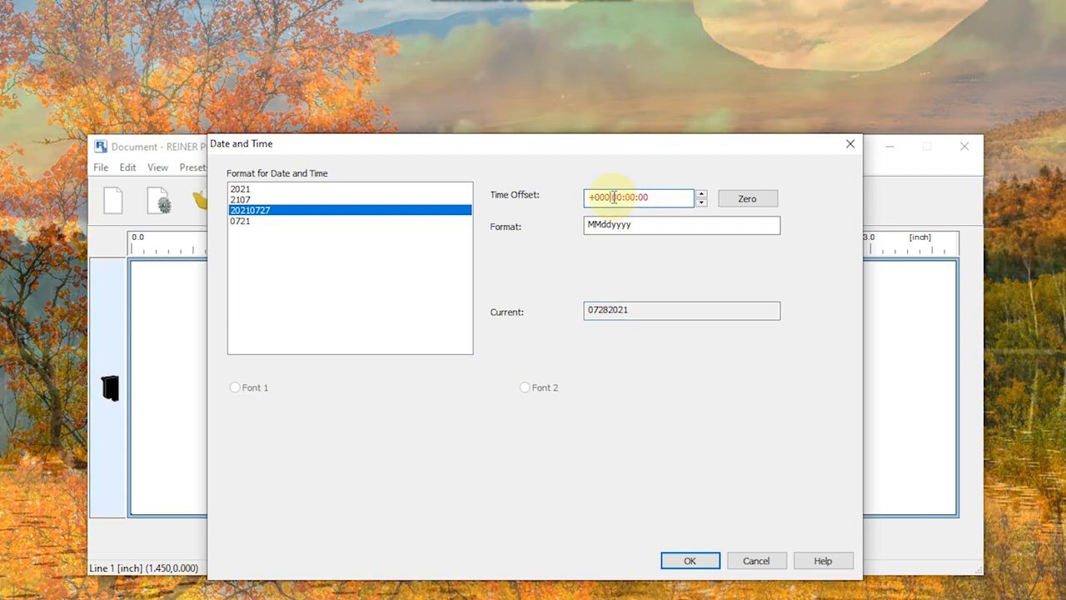
{"action": "key", "text": "BackSpace"}
{"action": "type", "text": "2"}
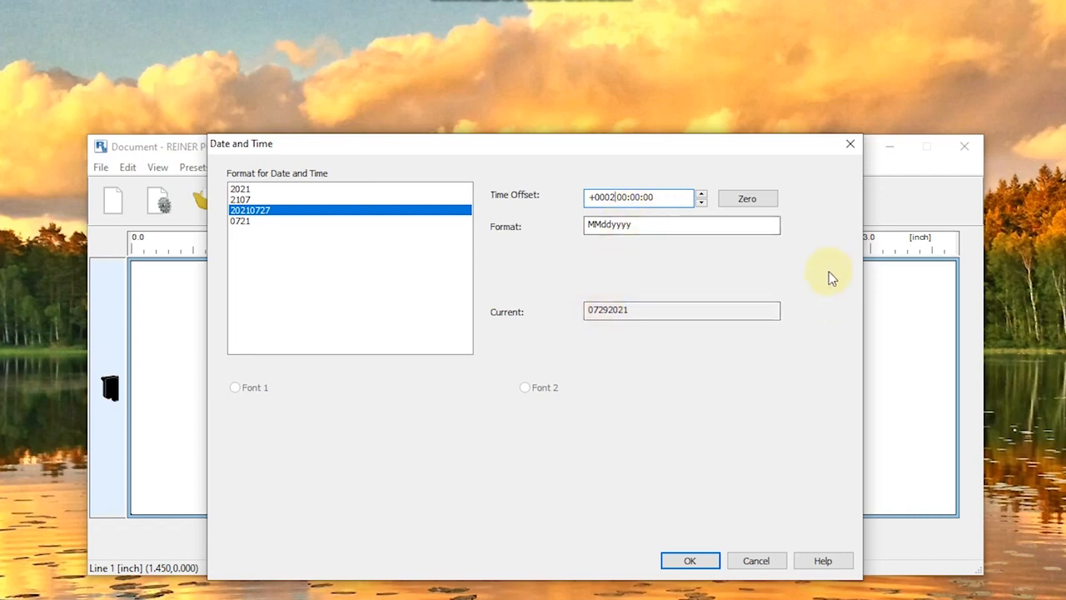
Step: Restore the time offset to +0001 00:00:00 and apply the date and time format
{"action": "key", "text": "BackSpace"}
{"action": "type", "text": "1"}
{"action": "left_click", "coordinate": [685, 562]}
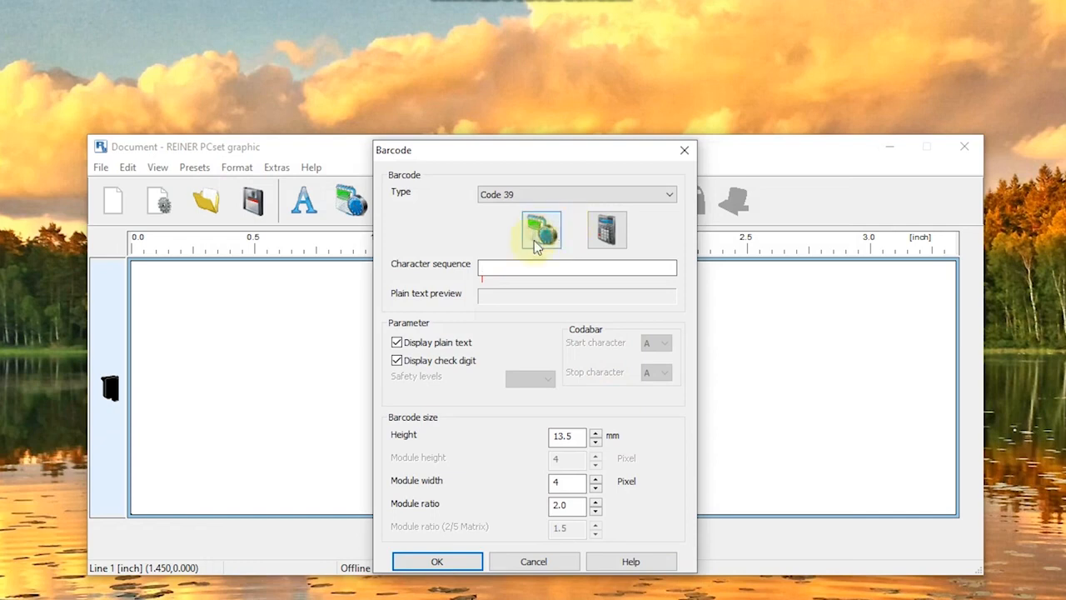
Step: Insert the date placeholder %D as the character sequence and place the barcode in the print area at about 0.47, 0.15 inch
{"action": "left_click", "coordinate": [543, 231]}
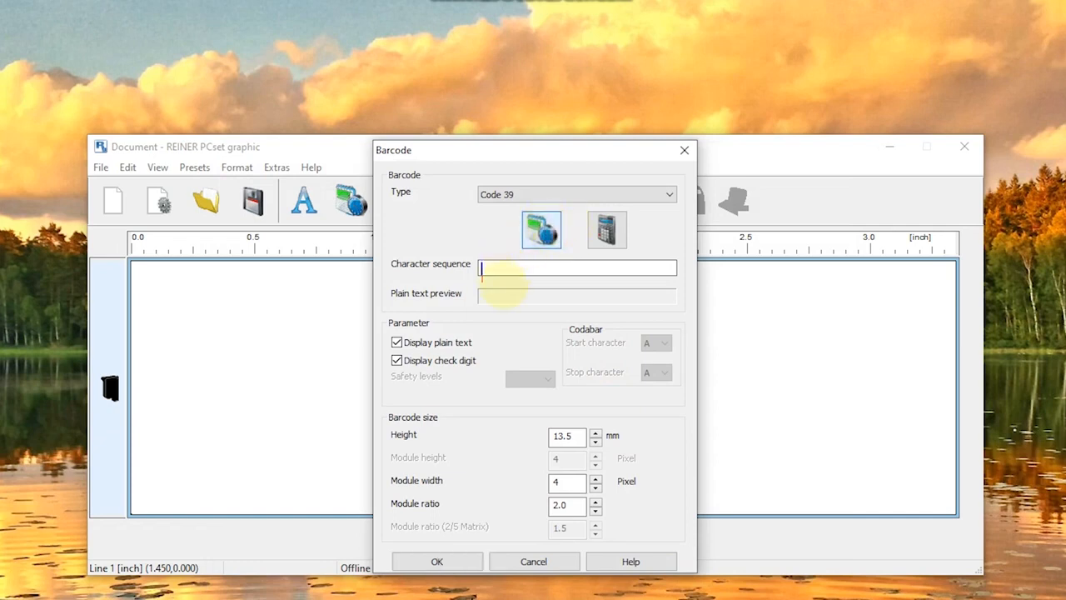
{"action": "type", "text": "%D"}
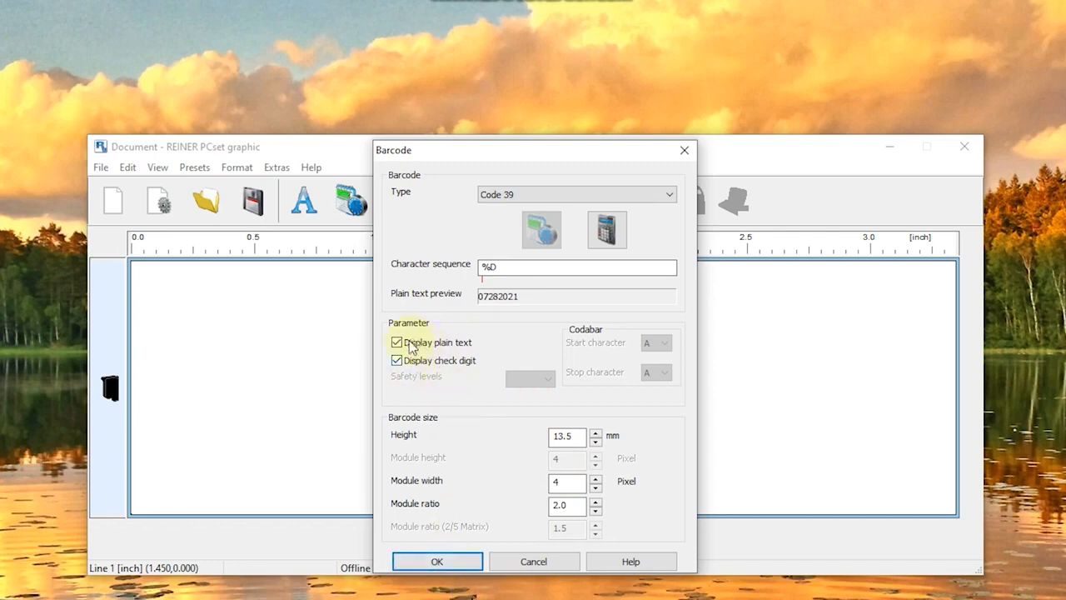
{"action": "left_click", "coordinate": [434, 559]}
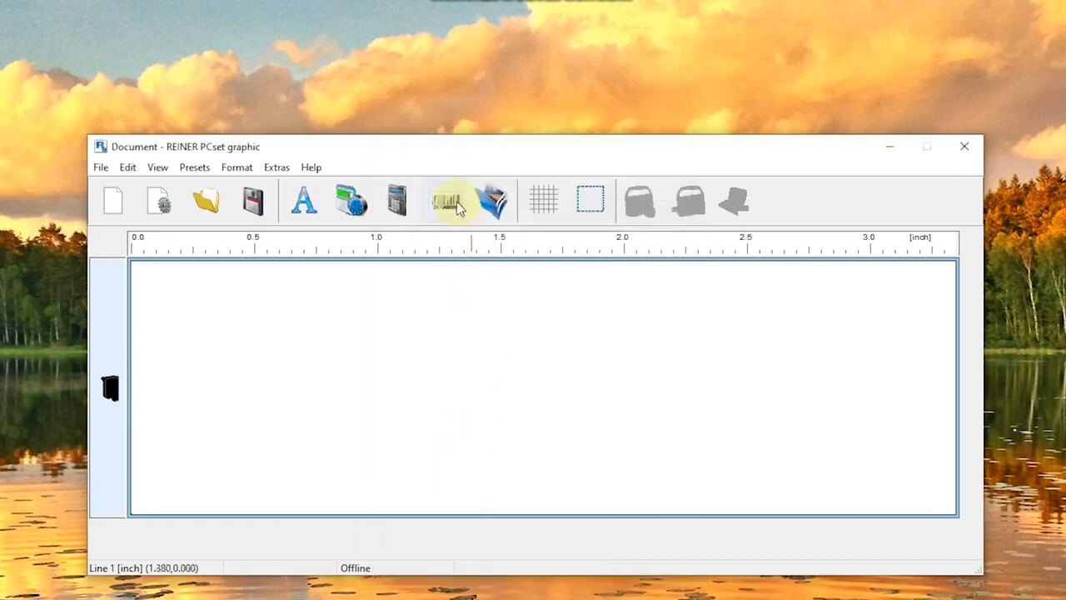
{"action": "left_click_drag", "start_coordinate": [452, 189], "coordinate": [269, 317]}
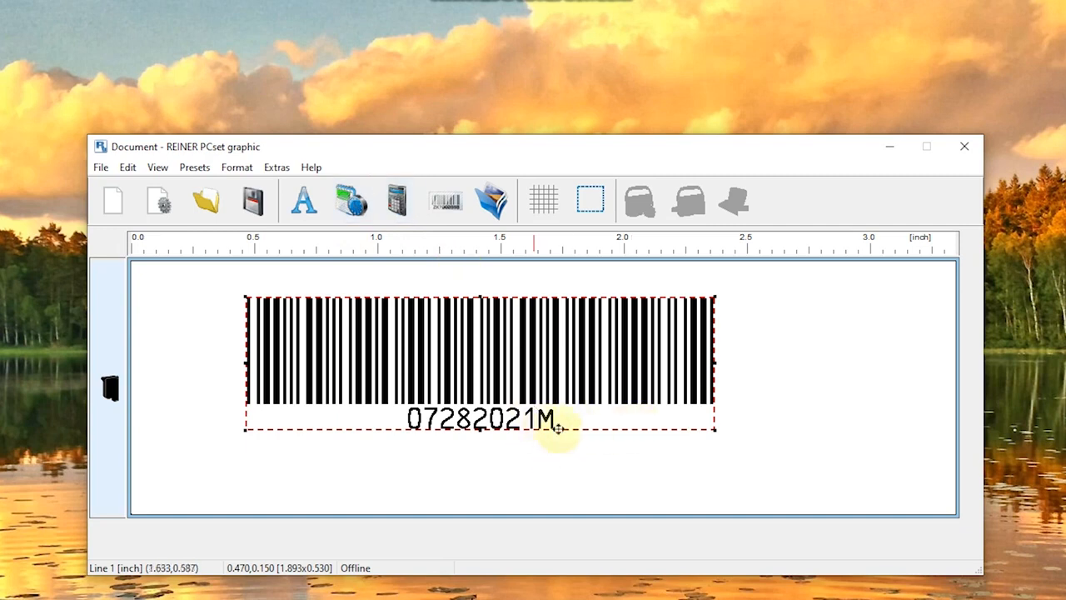
Step: Turn off the check digit display in the barcode format and apply the change
{"action": "right_click", "coordinate": [441, 214]}
{"action": "left_click", "coordinate": [488, 223]}
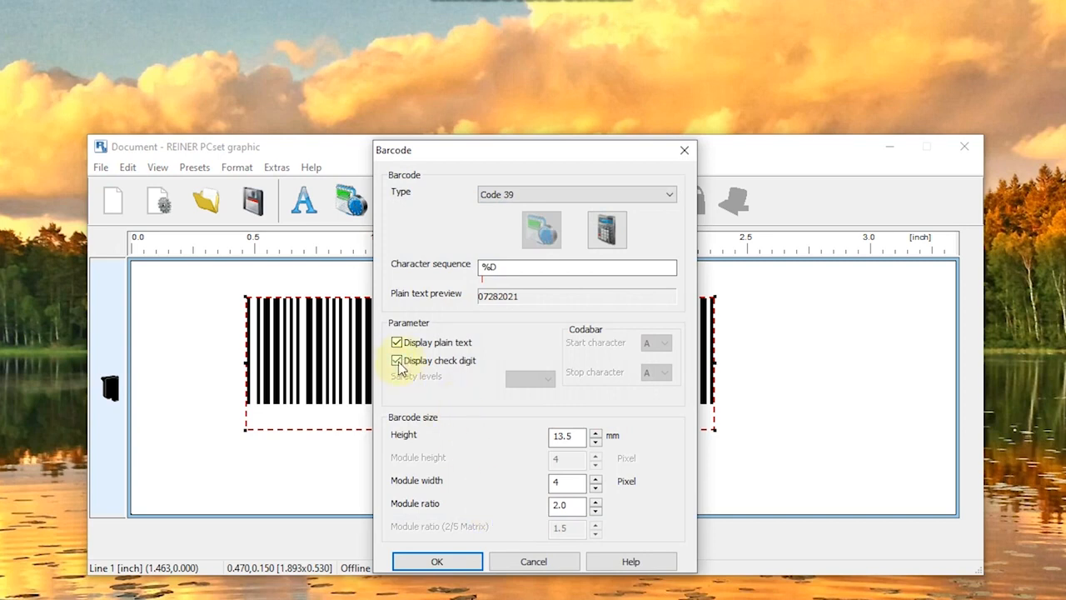
{"action": "left_click", "coordinate": [397, 365]}
{"action": "left_click", "coordinate": [448, 563]}
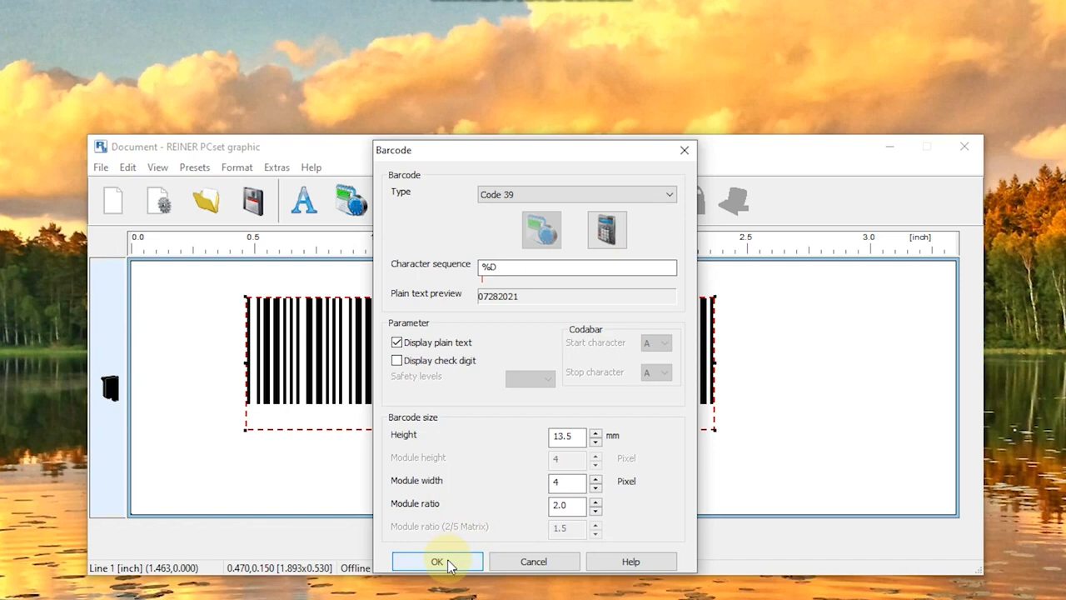
Step: Replace the placed barcode with a newly formatted one and move it to the upper edge of the print area, at about 0.56 inch
{"action": "right_click", "coordinate": [467, 335]}
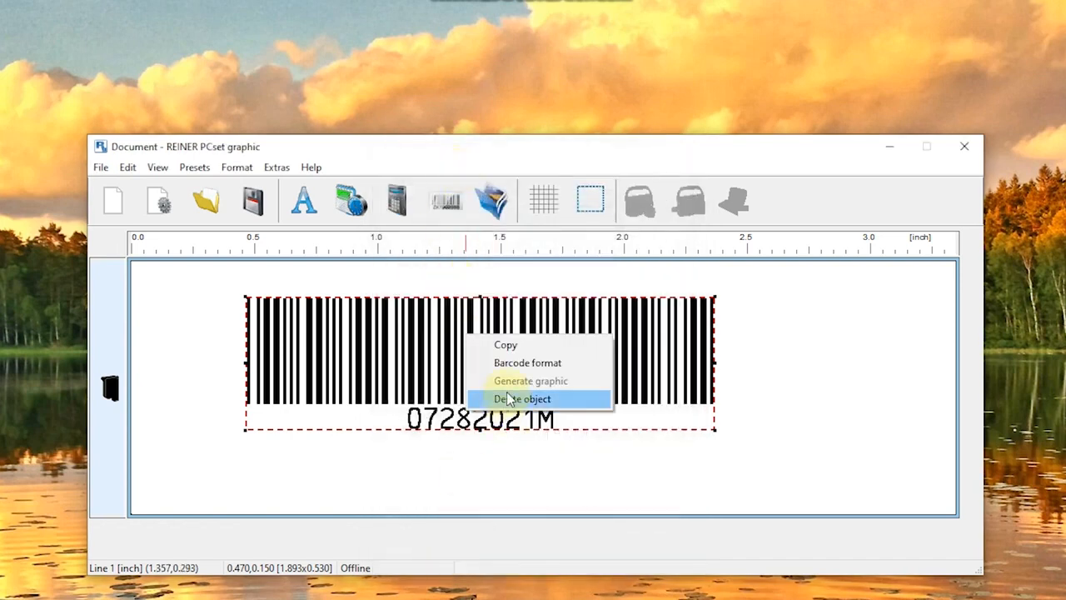
{"action": "left_click", "coordinate": [509, 399]}
{"action": "left_click", "coordinate": [445, 200]}
{"action": "left_click", "coordinate": [294, 313]}
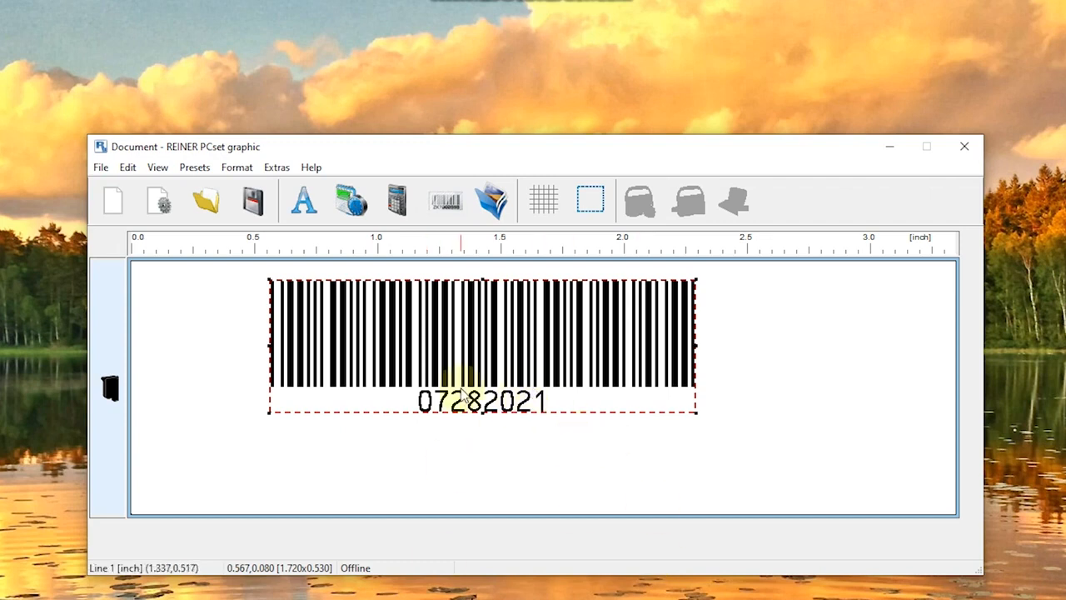
{"action": "left_click_drag", "start_coordinate": [466, 352], "coordinate": [464, 333]}
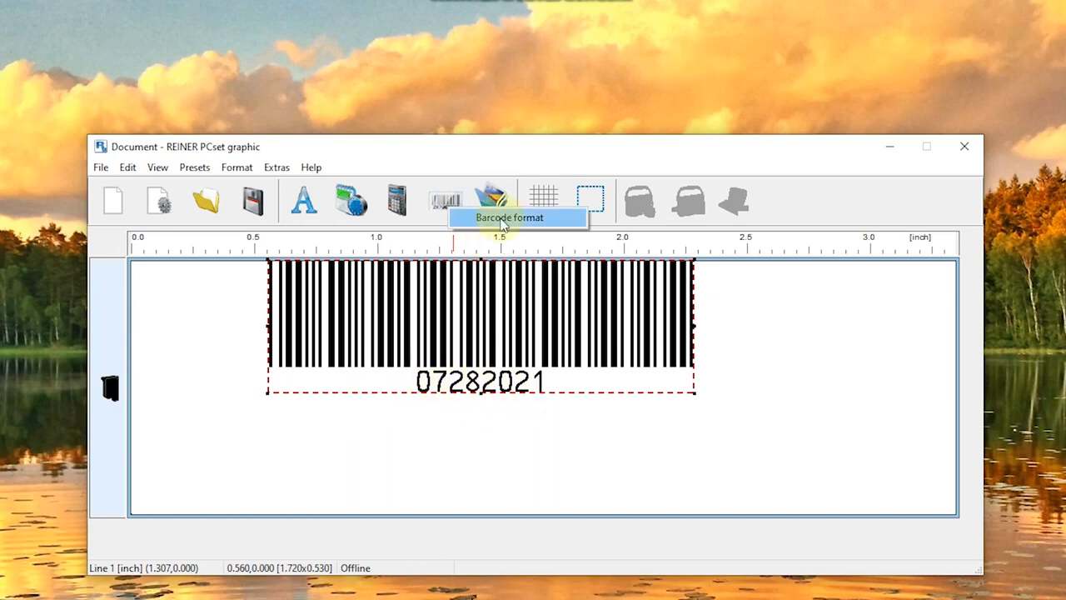
Step: Turn off the plain text display in the barcode format and apply the change
{"action": "left_click", "coordinate": [503, 220]}
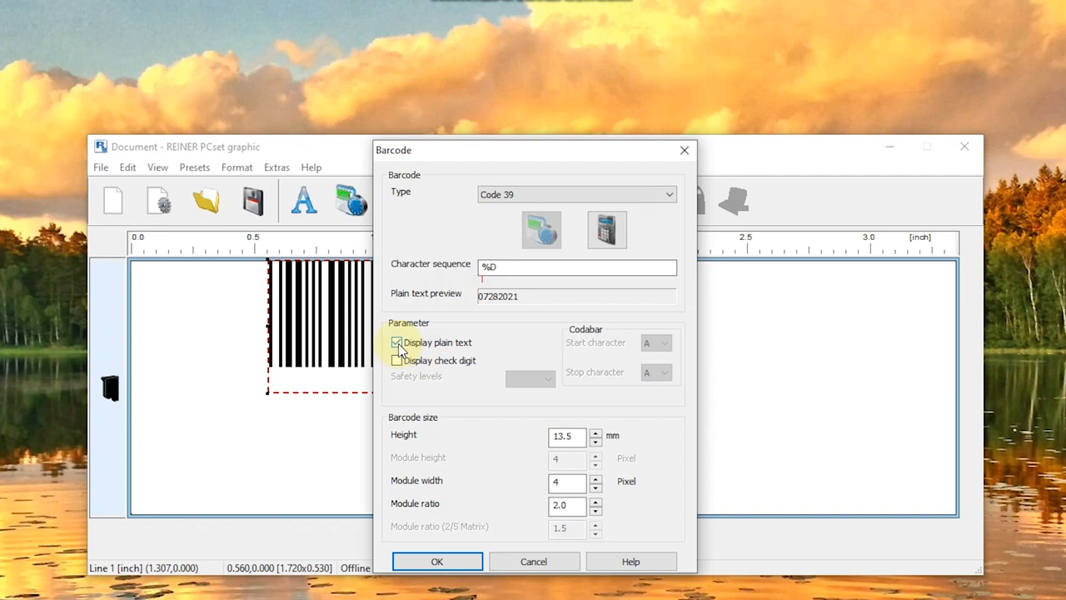
{"action": "left_click", "coordinate": [456, 561]}
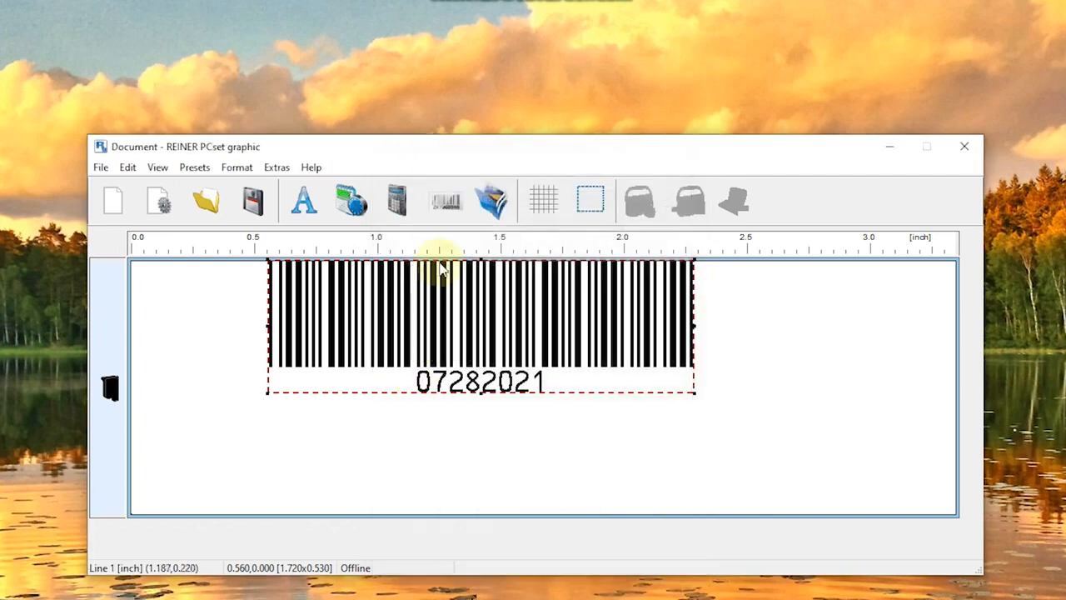
Step: Place a second barcode without plain text below the existing one and delete it again
{"action": "left_click", "coordinate": [462, 193]}
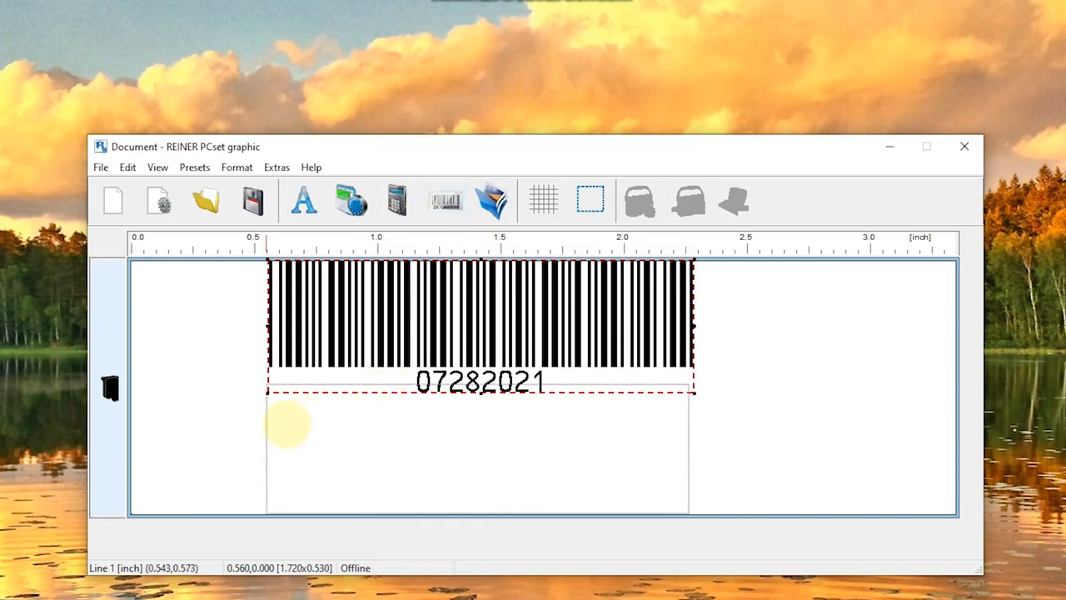
{"action": "left_click", "coordinate": [286, 424]}
{"action": "left_click_drag", "start_coordinate": [464, 463], "coordinate": [467, 354]}
{"action": "left_click_drag", "start_coordinate": [530, 334], "coordinate": [530, 429]}
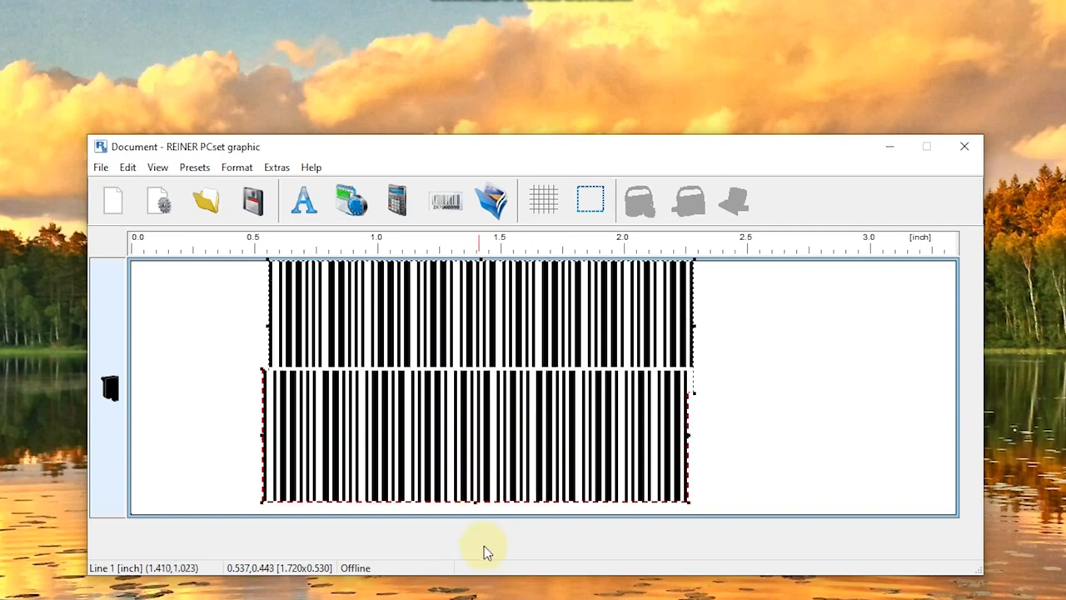
{"action": "right_click", "coordinate": [472, 435]}
{"action": "left_click", "coordinate": [526, 506]}
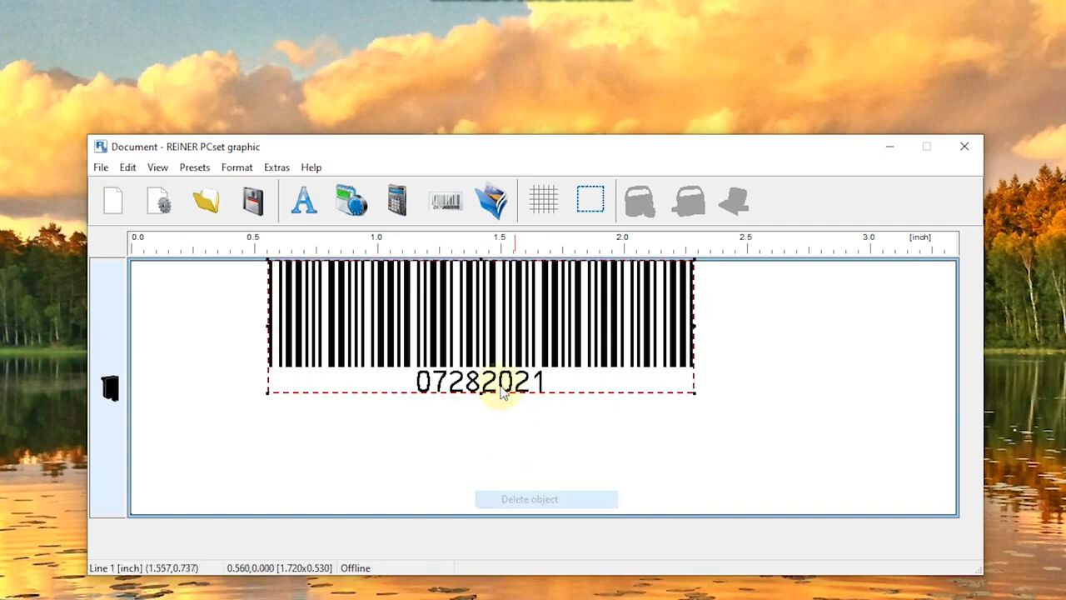
Step: Delete the placed Code 39 barcode and set the barcode format's type to QR Code
{"action": "right_click", "coordinate": [477, 333]}
{"action": "left_click", "coordinate": [513, 399]}
{"action": "right_click", "coordinate": [443, 215]}
{"action": "left_click", "coordinate": [463, 226]}
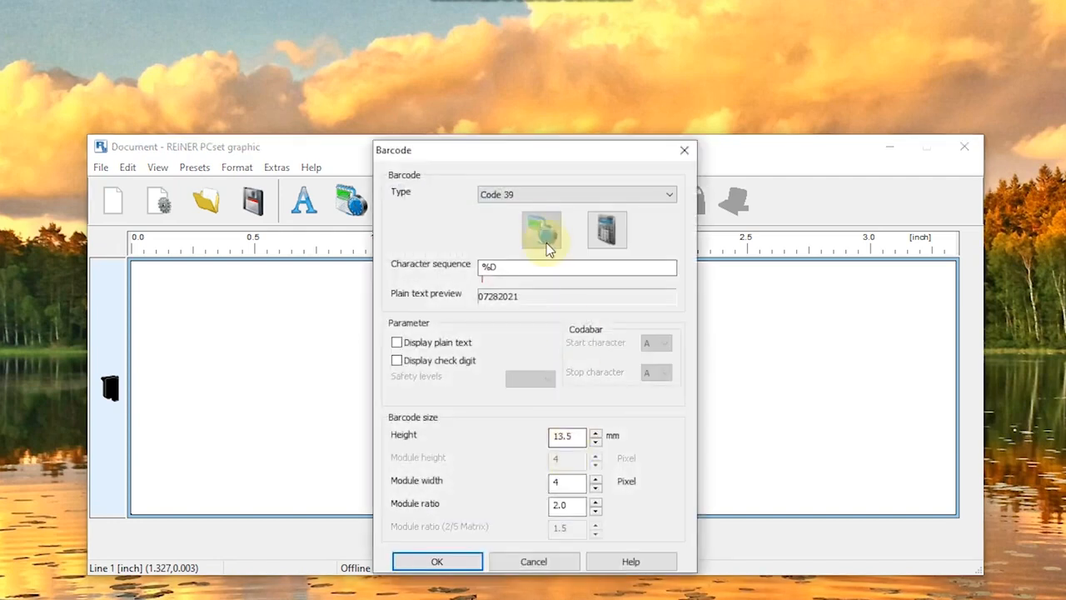
{"action": "left_click", "coordinate": [527, 188]}
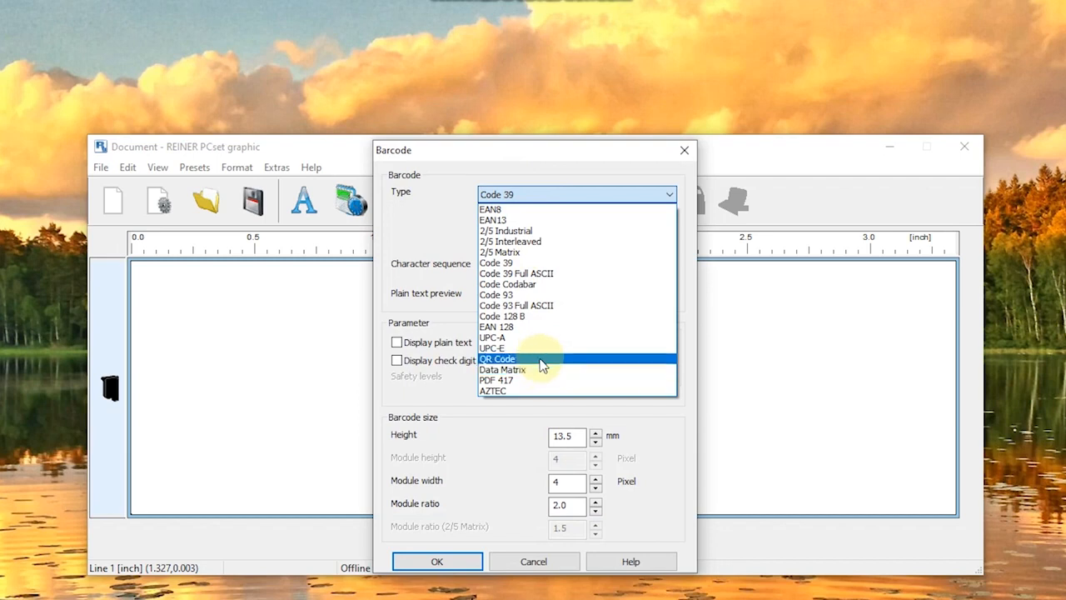
{"action": "left_click", "coordinate": [540, 360]}
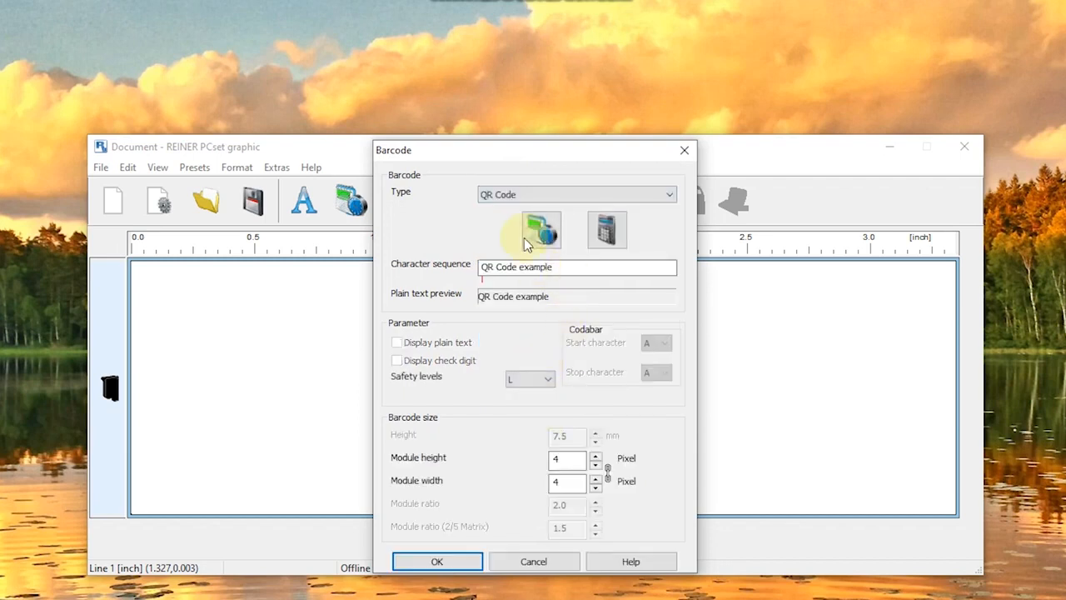
Step: Clear the sample text from the QR code's character sequence
{"action": "left_click", "coordinate": [559, 275]}
{"action": "left_click_drag", "start_coordinate": [536, 273], "coordinate": [457, 272]}
{"action": "key", "text": "BackSpace"}
Step: Set the date format used inside the QR code to MMddyy with a time offset of +0001 and apply it
{"action": "left_click", "coordinate": [540, 244]}
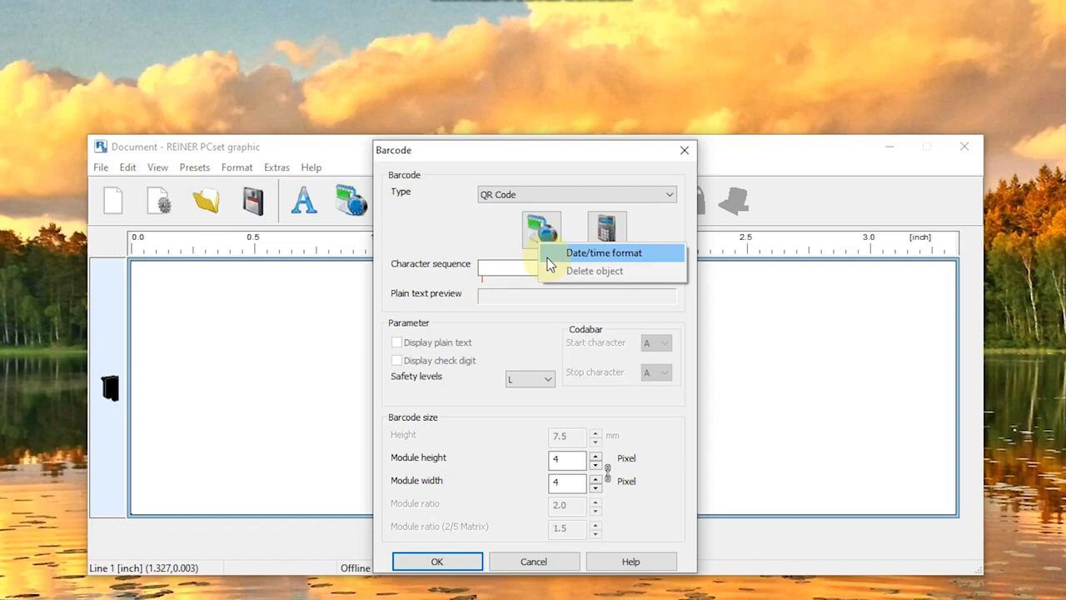
{"action": "left_click", "coordinate": [547, 257]}
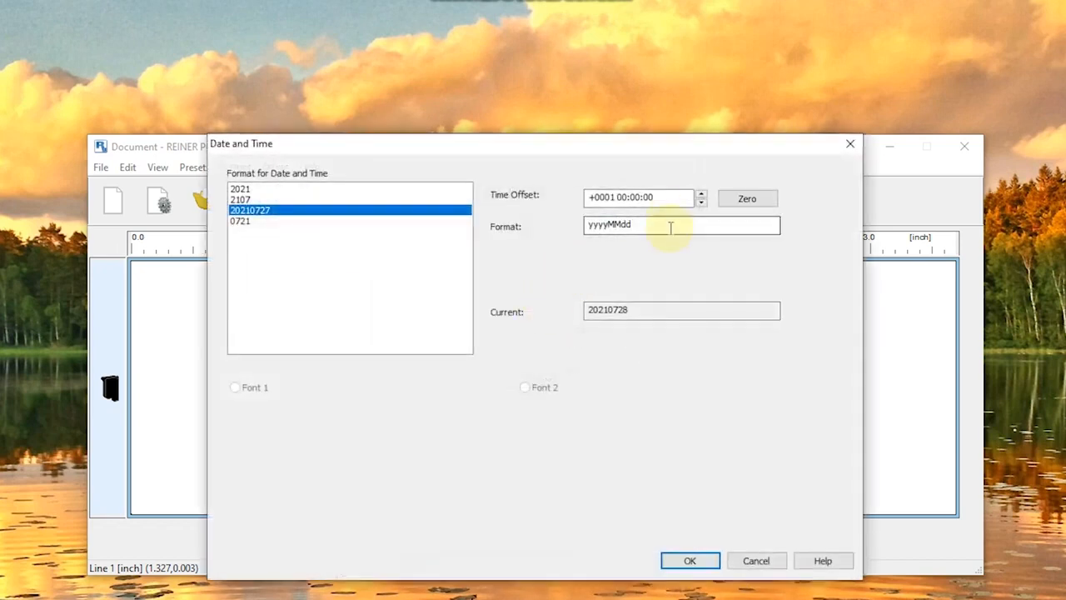
{"action": "double_click", "coordinate": [590, 223]}
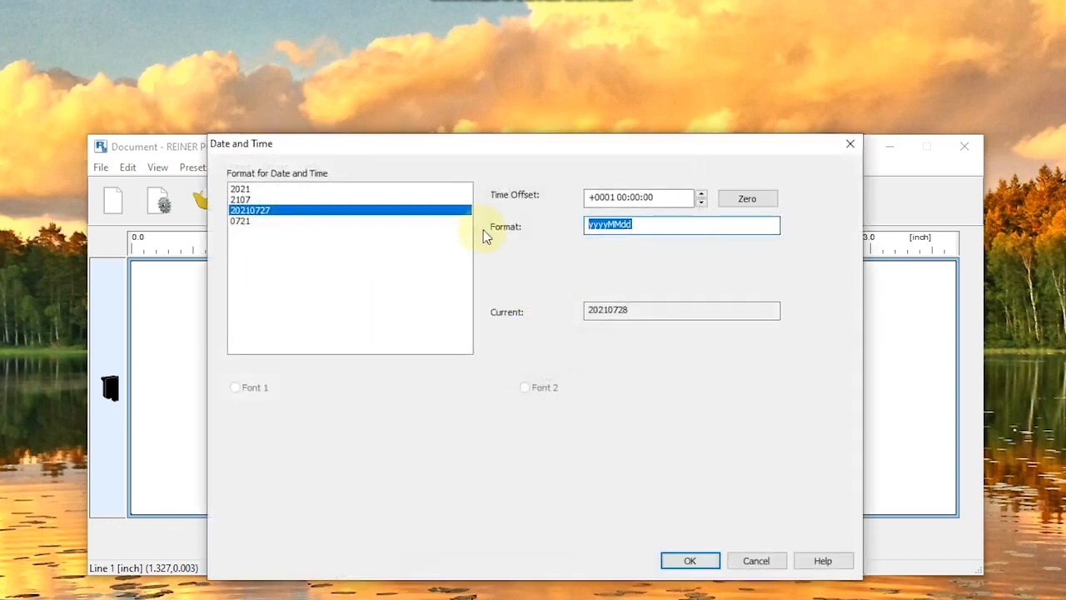
{"action": "type", "text": "MMd"}
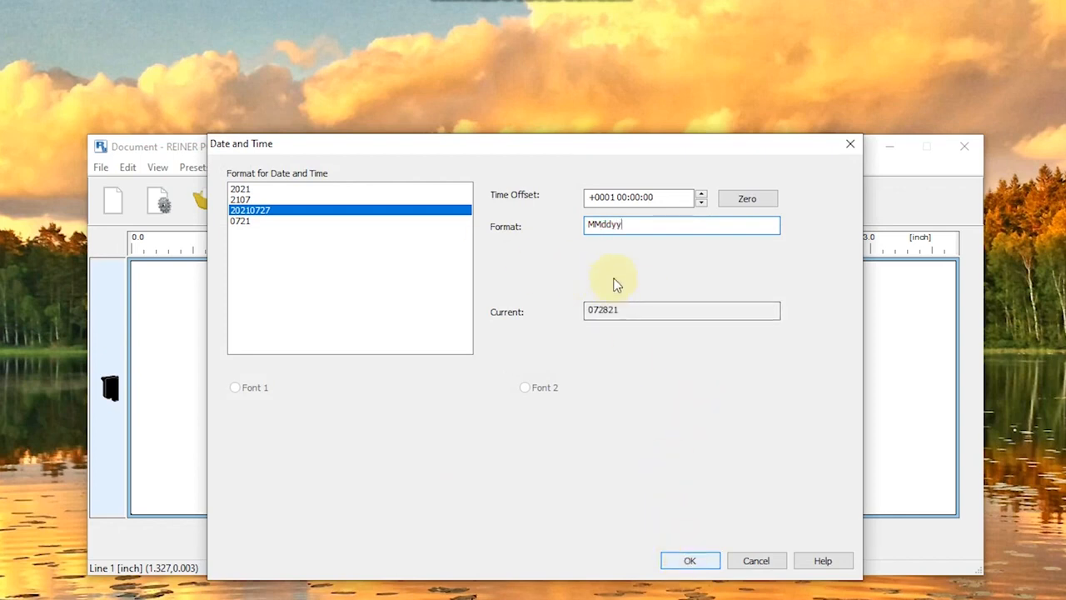
{"action": "left_click", "coordinate": [612, 196]}
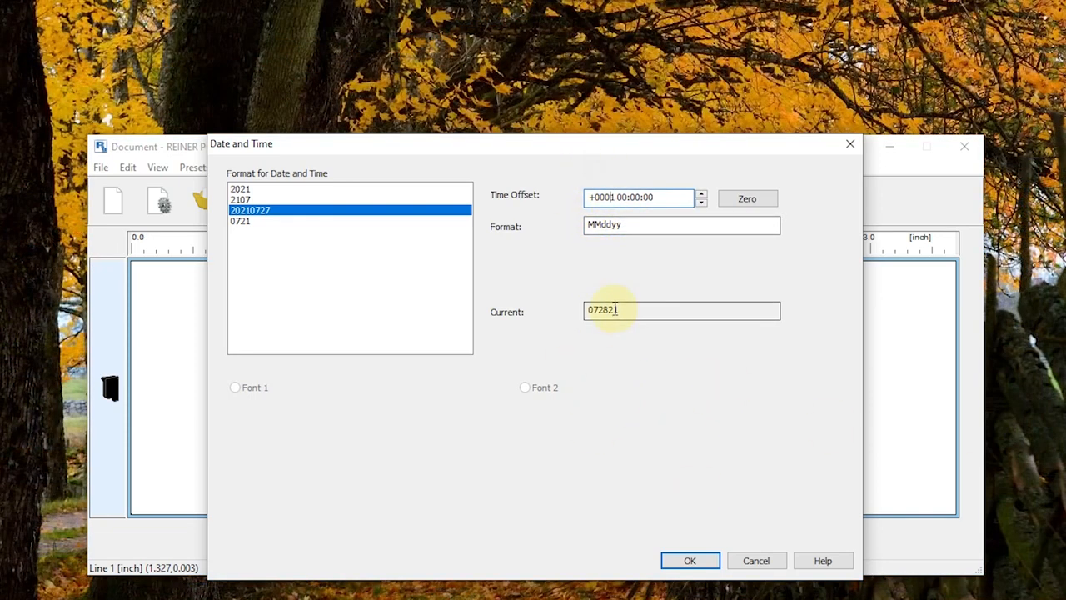
{"action": "left_click", "coordinate": [589, 309]}
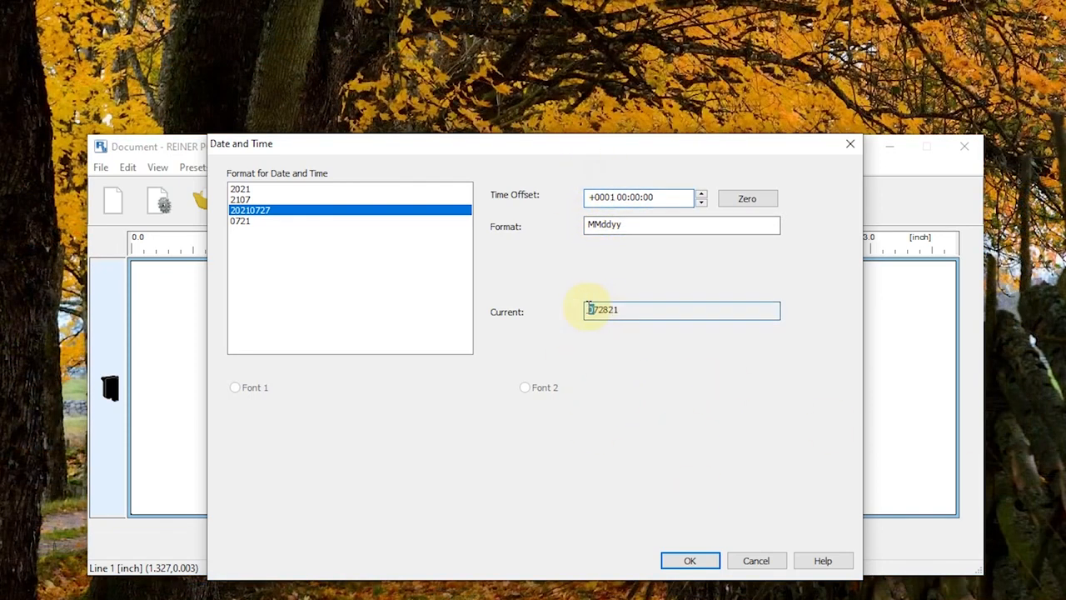
{"action": "left_click", "coordinate": [690, 560]}
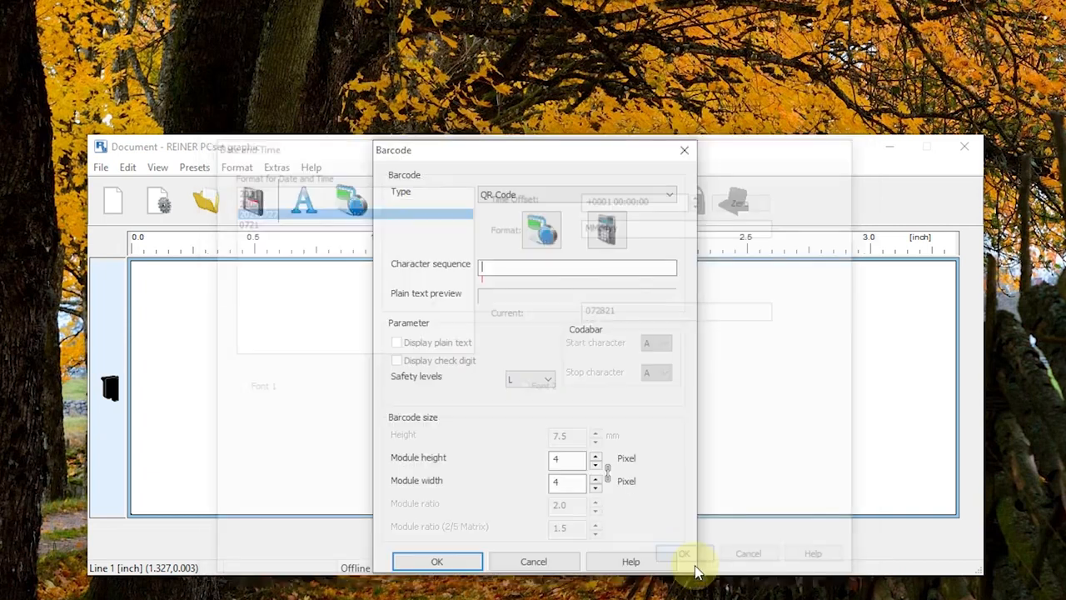
Step: Insert the date into the QR code's character sequence and place the code in the print area at about 0.37, 0.36 inch
{"action": "left_click", "coordinate": [542, 229]}
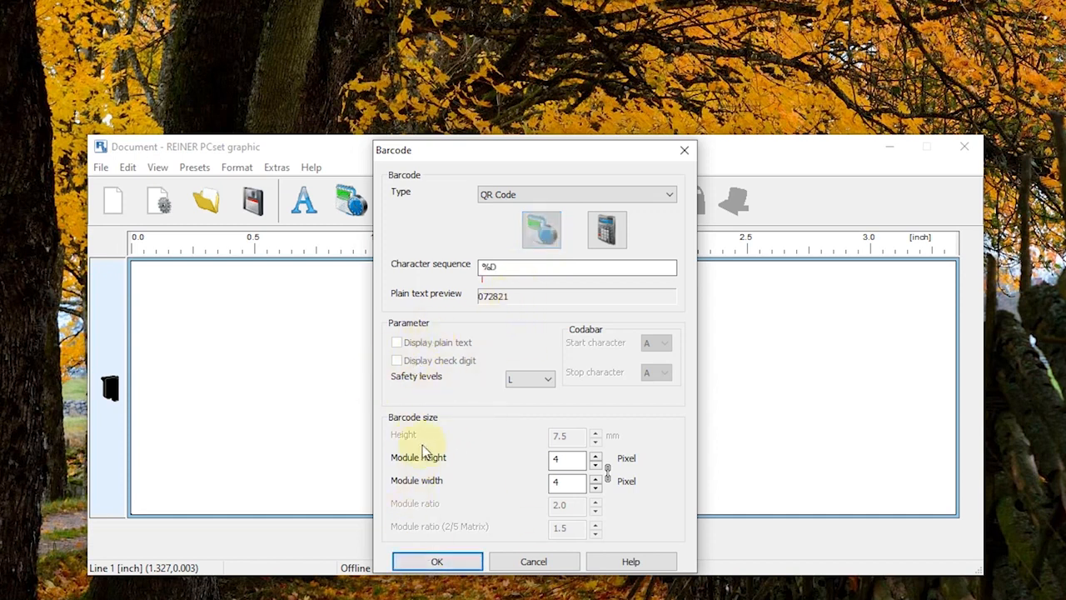
{"action": "left_click", "coordinate": [437, 561]}
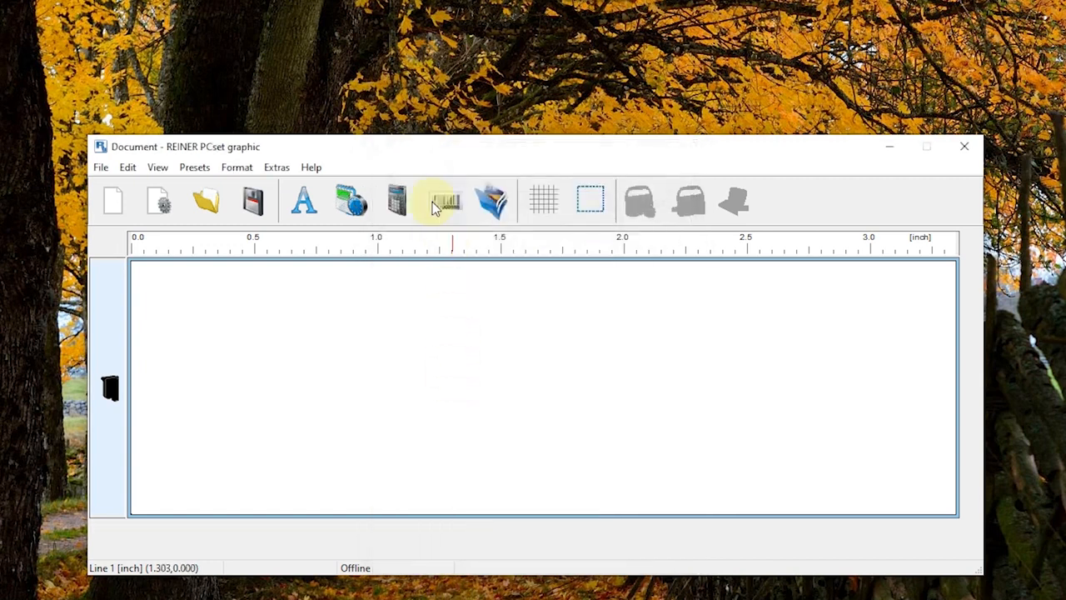
{"action": "left_click_drag", "start_coordinate": [443, 200], "coordinate": [241, 367]}
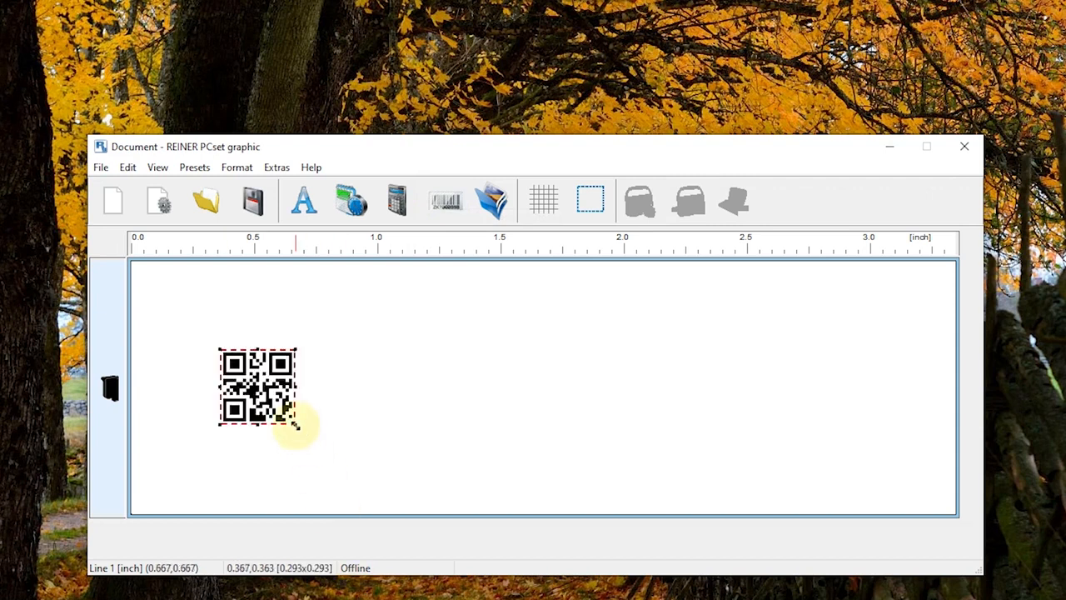
Step: Enlarge the QR code to about 0.85 inch square and position it at about 0.23, 0.06 inch
{"action": "left_click_drag", "start_coordinate": [295, 425], "coordinate": [398, 514]}
{"action": "left_click_drag", "start_coordinate": [342, 439], "coordinate": [319, 377]}
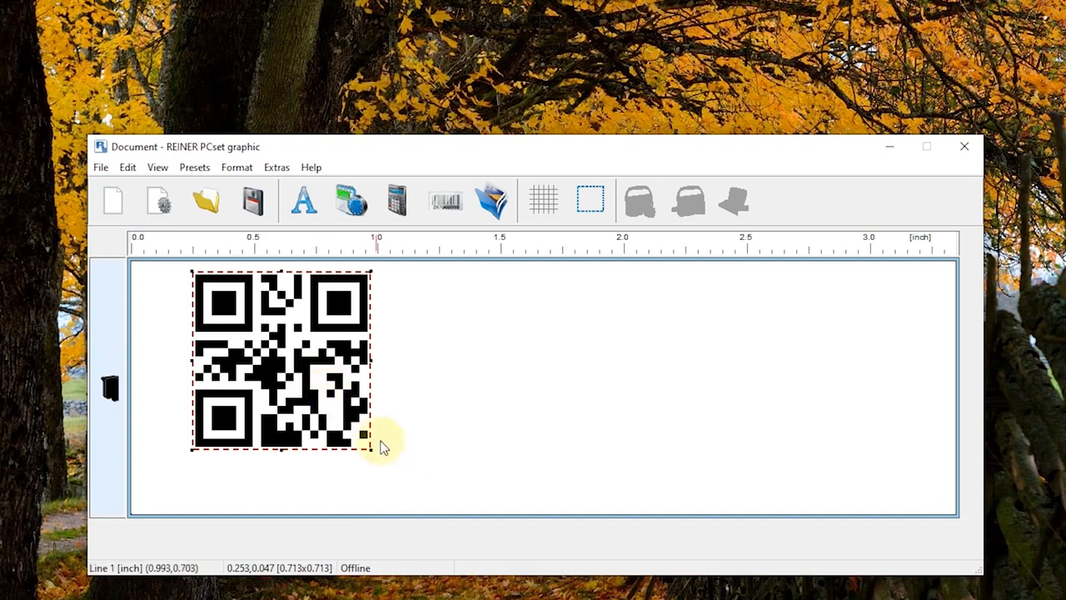
{"action": "left_click_drag", "start_coordinate": [371, 450], "coordinate": [408, 496]}
{"action": "left_click_drag", "start_coordinate": [377, 440], "coordinate": [336, 421]}
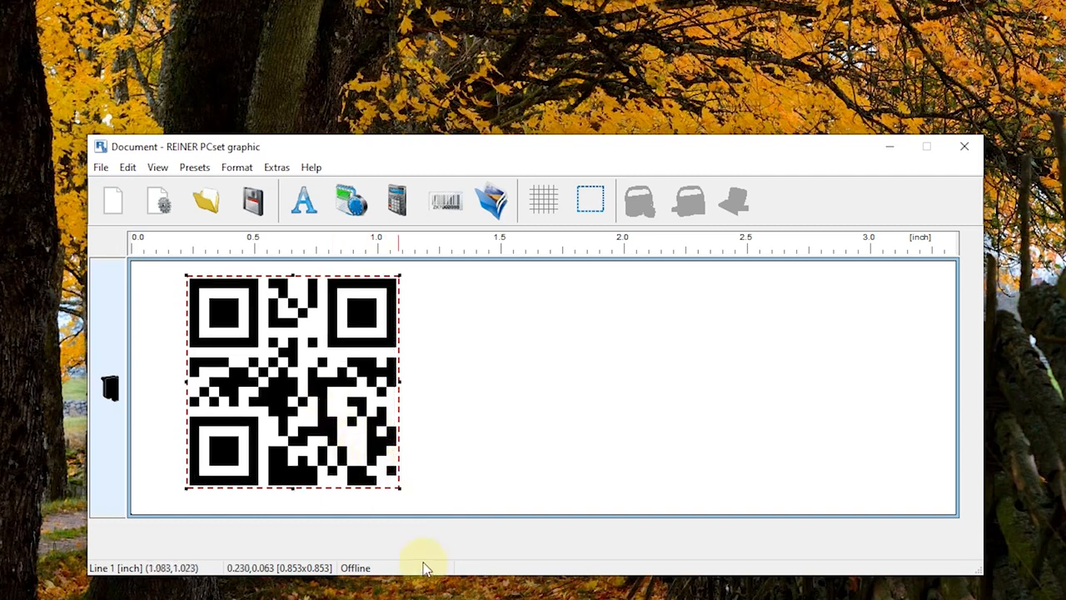
Step: Choose the "Jul 27, 2021" style (MMM' 'dd', 'yyyy) as the format for the date and time object
{"action": "left_click", "coordinate": [351, 204]}
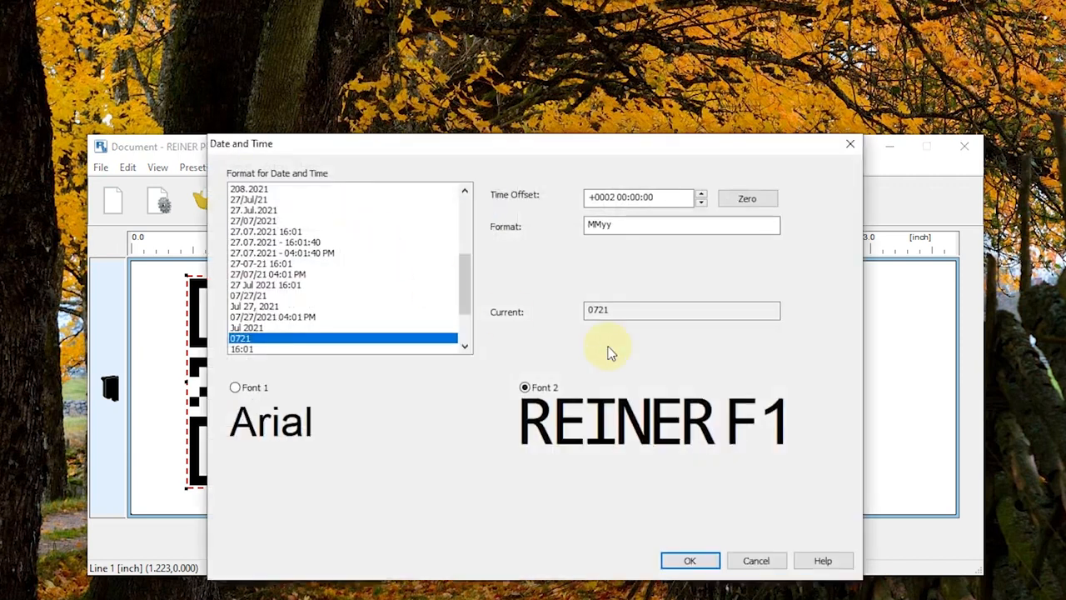
{"action": "scroll", "coordinate": [357, 307], "scroll_direction": "down", "scroll_amount": 2}
{"action": "scroll", "coordinate": [357, 307], "scroll_direction": "up", "scroll_amount": 10}
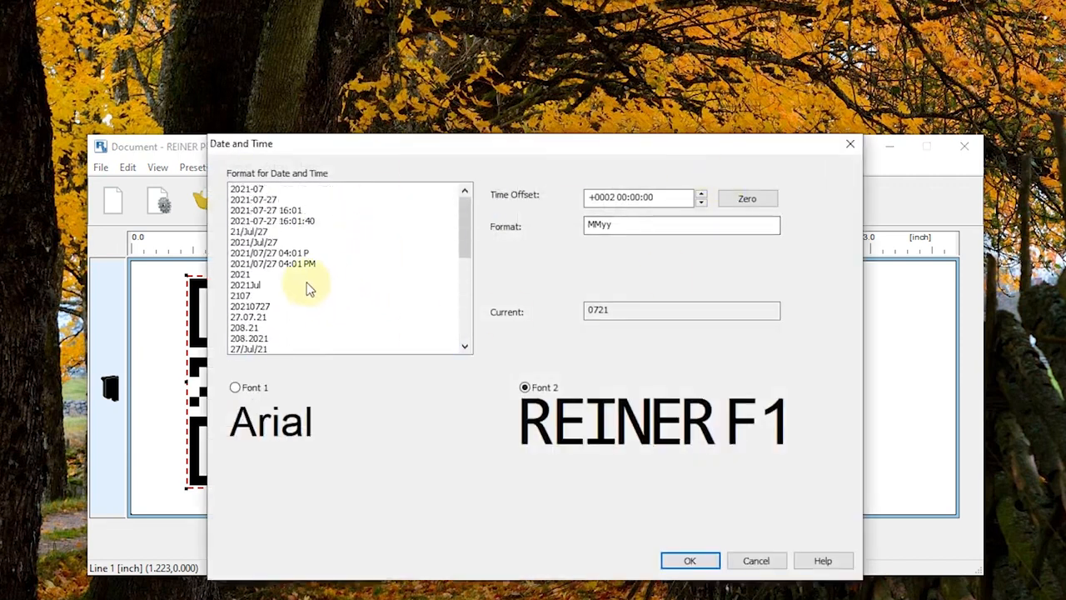
{"action": "scroll", "coordinate": [311, 288], "scroll_direction": "down", "scroll_amount": 8}
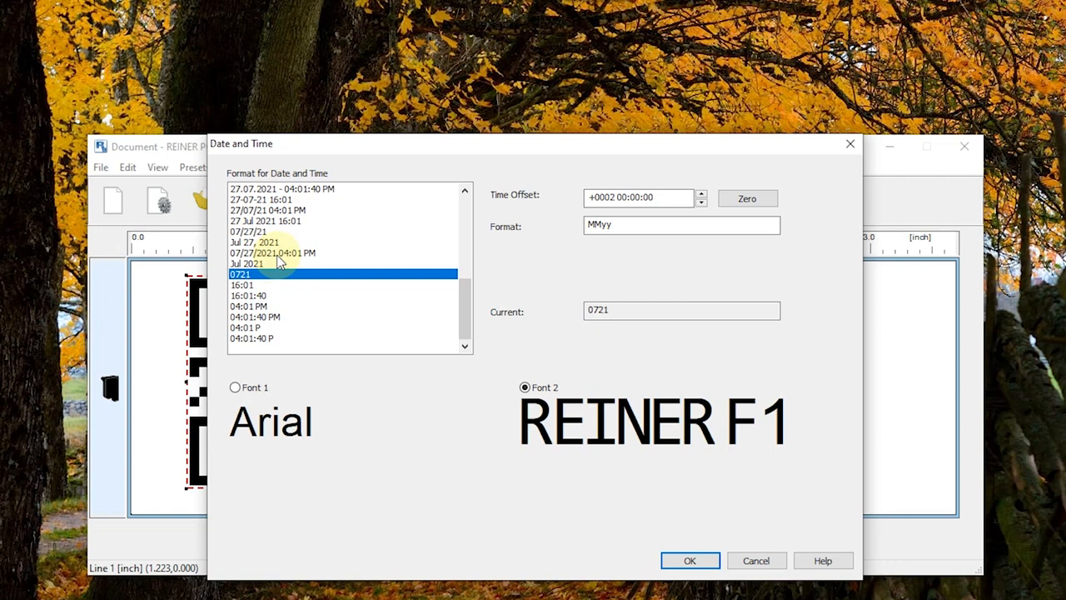
{"action": "left_click", "coordinate": [278, 255]}
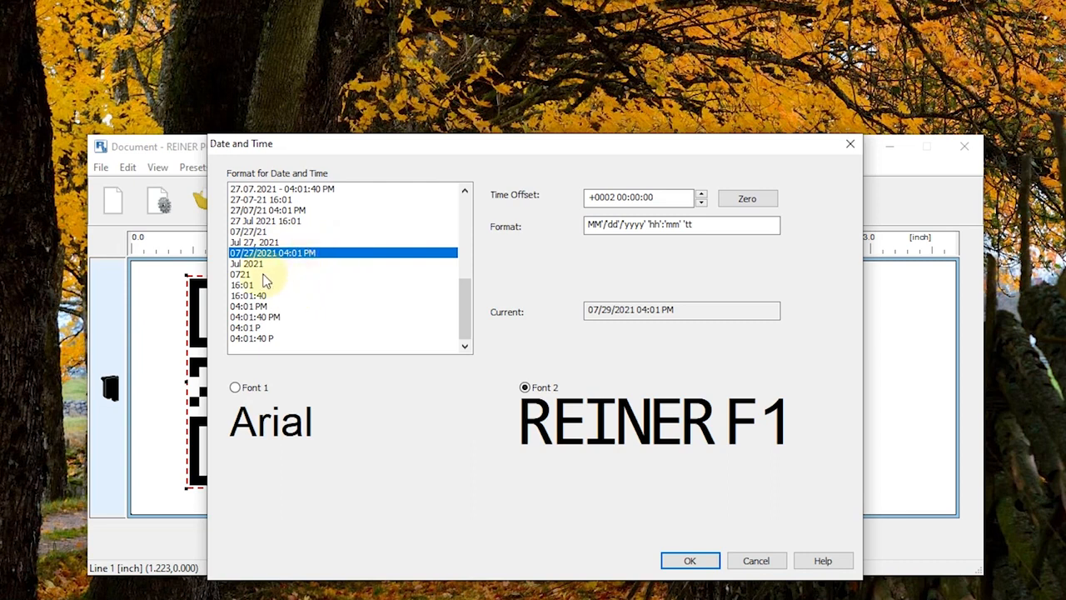
{"action": "left_click", "coordinate": [264, 241]}
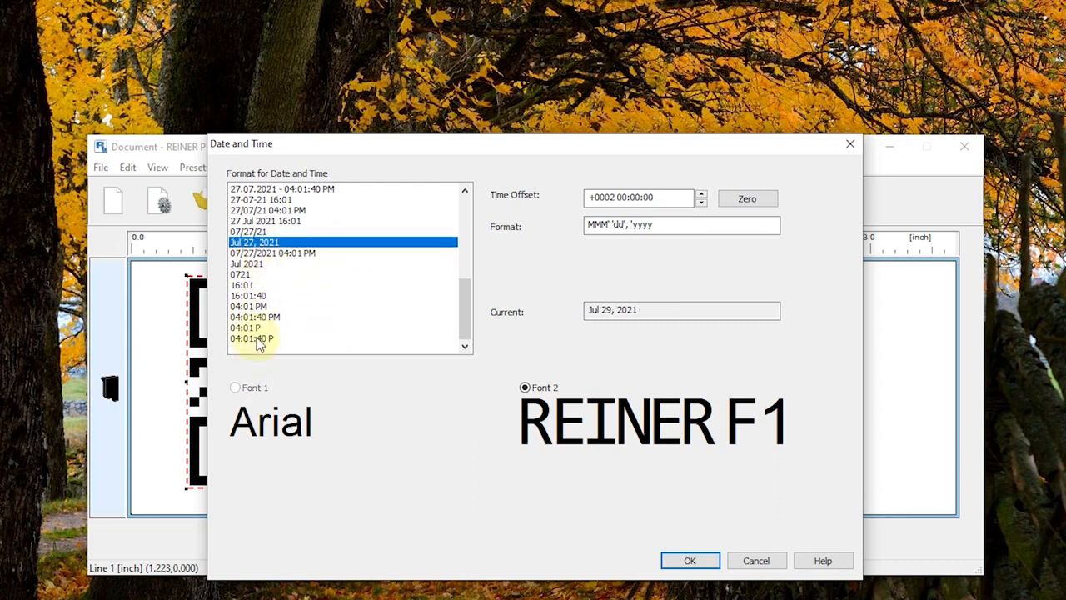
{"action": "left_click_drag", "start_coordinate": [663, 226], "coordinate": [571, 225]}
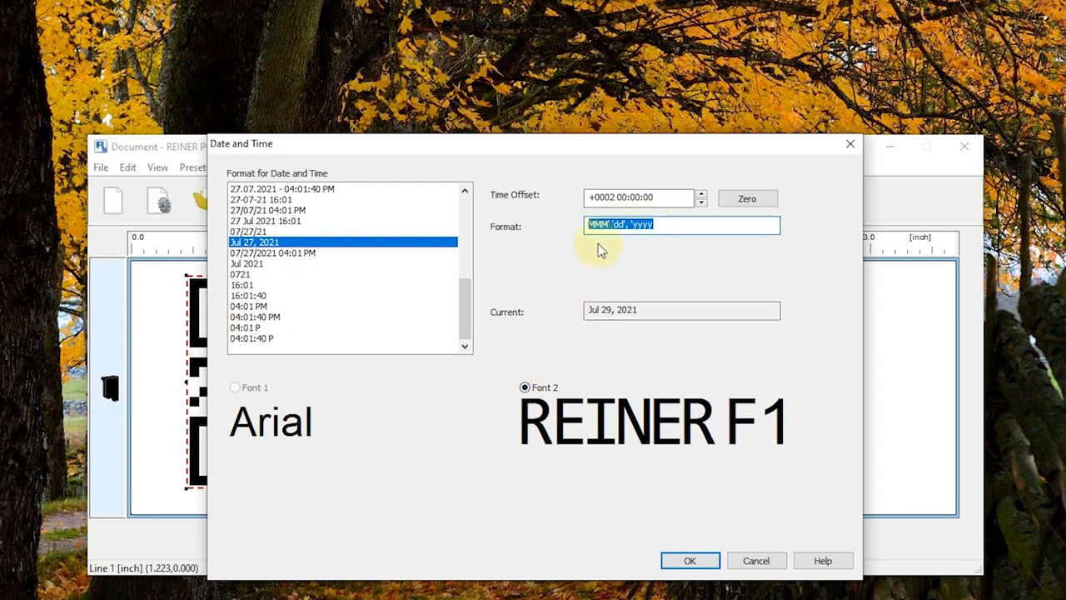
Step: Set the date object's time offset to one day and apply the format
{"action": "left_click", "coordinate": [594, 198]}
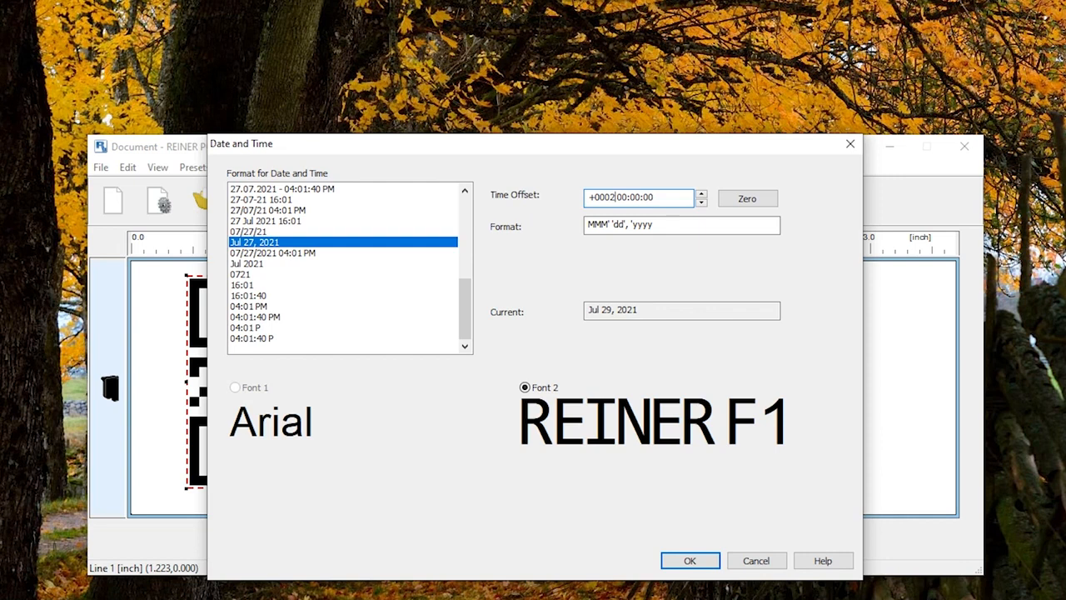
{"action": "key", "text": "BackSpace"}
{"action": "left_click", "coordinate": [689, 562]}
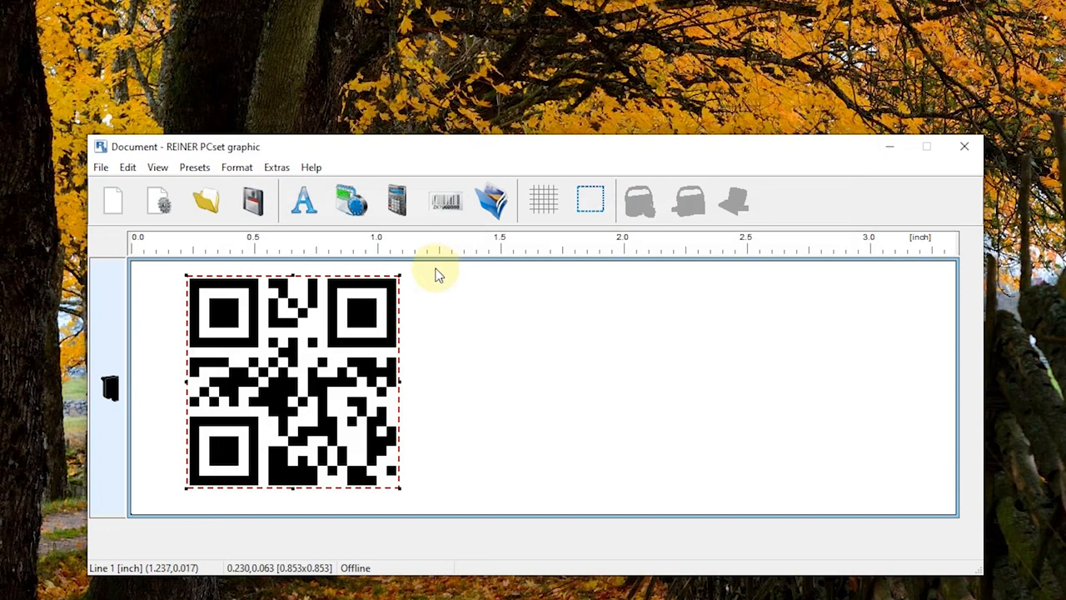
Step: Place an empty text object above the QR code and the date object beside the code at about 1.10, 0.28 inch
{"action": "left_click", "coordinate": [304, 206]}
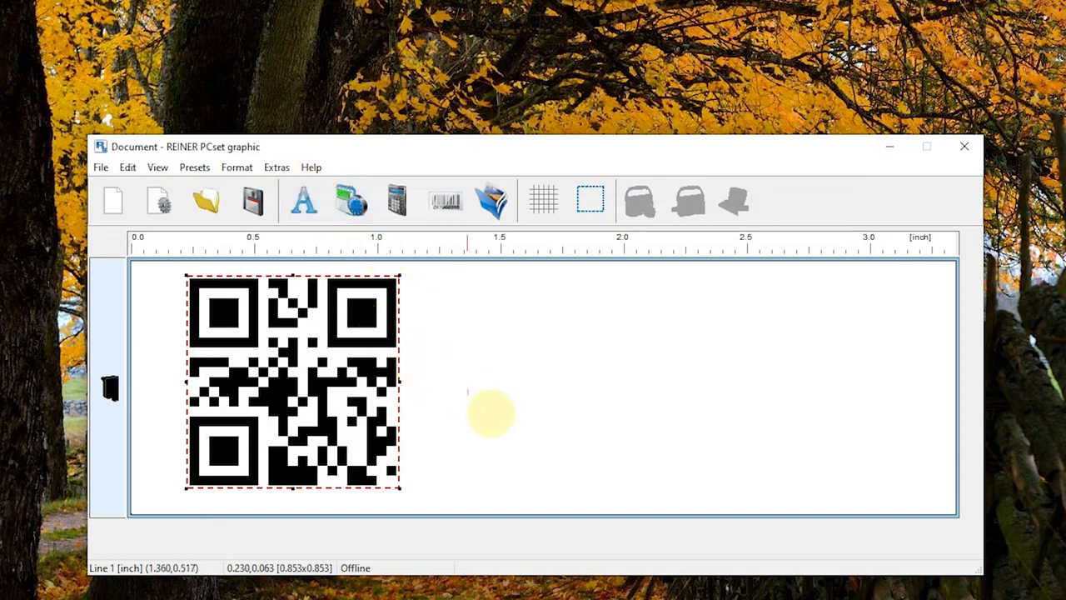
{"action": "left_click", "coordinate": [320, 267]}
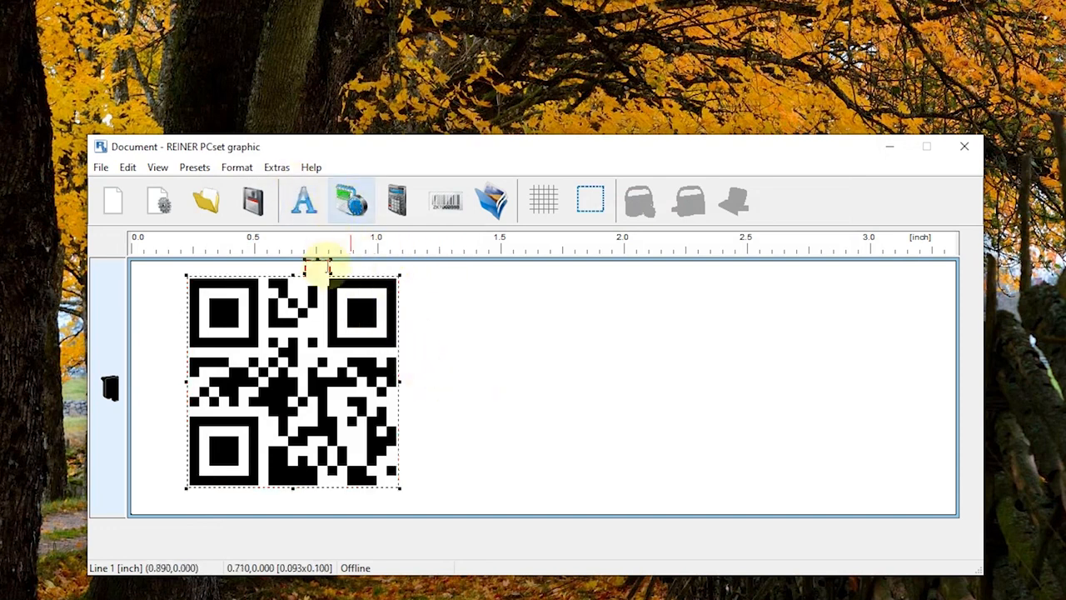
{"action": "left_click", "coordinate": [346, 202]}
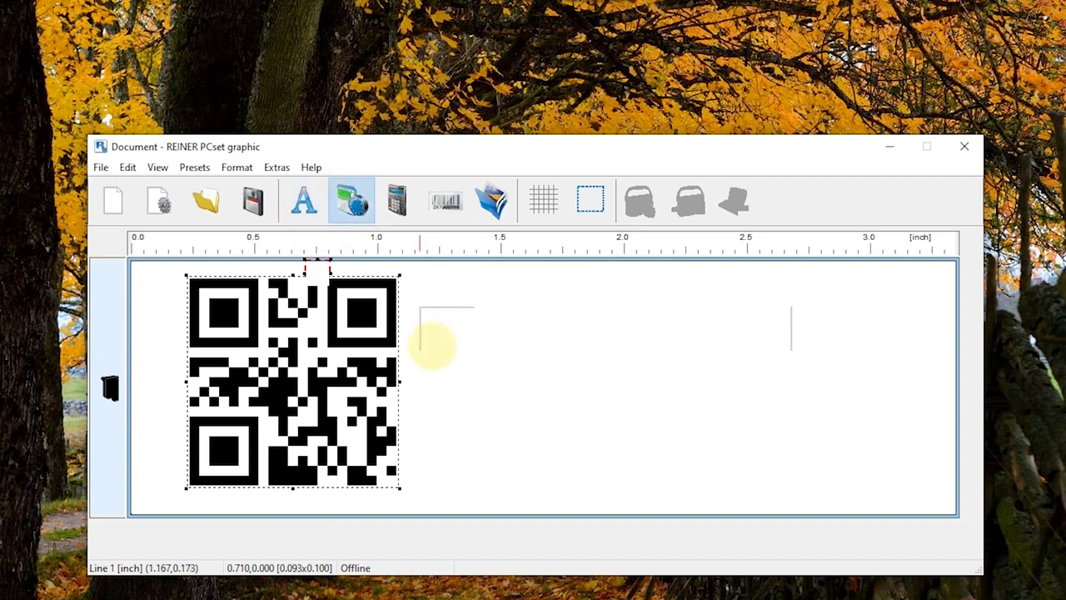
{"action": "left_click", "coordinate": [417, 355]}
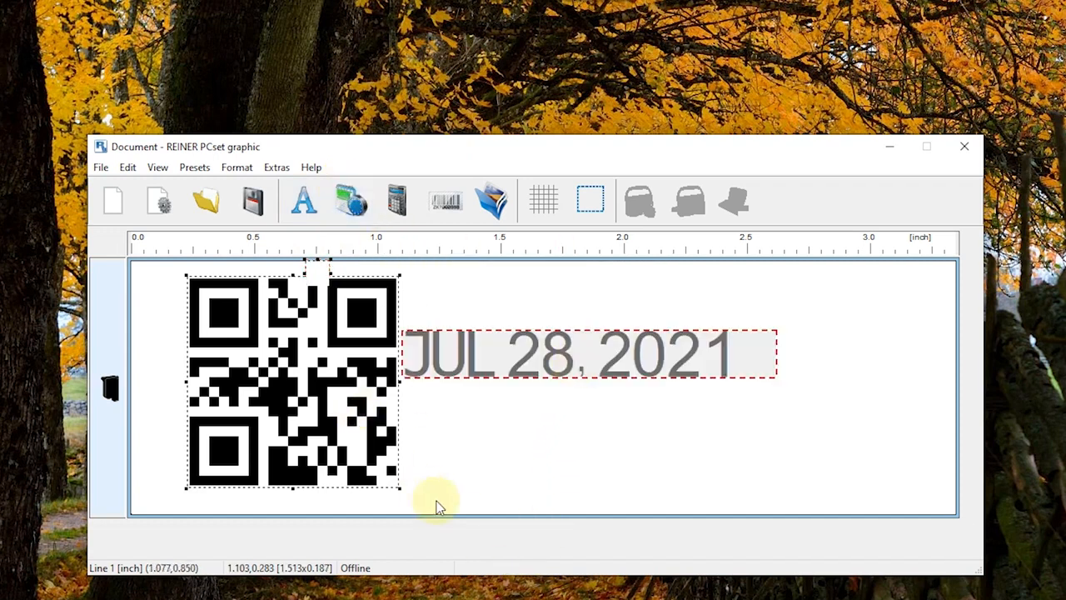
Step: Shrink the QR code to about 0.64 inch square and line it up beside the date, with the date at about 1.07, 0.48 inch
{"action": "left_click_drag", "start_coordinate": [399, 487], "coordinate": [347, 436]}
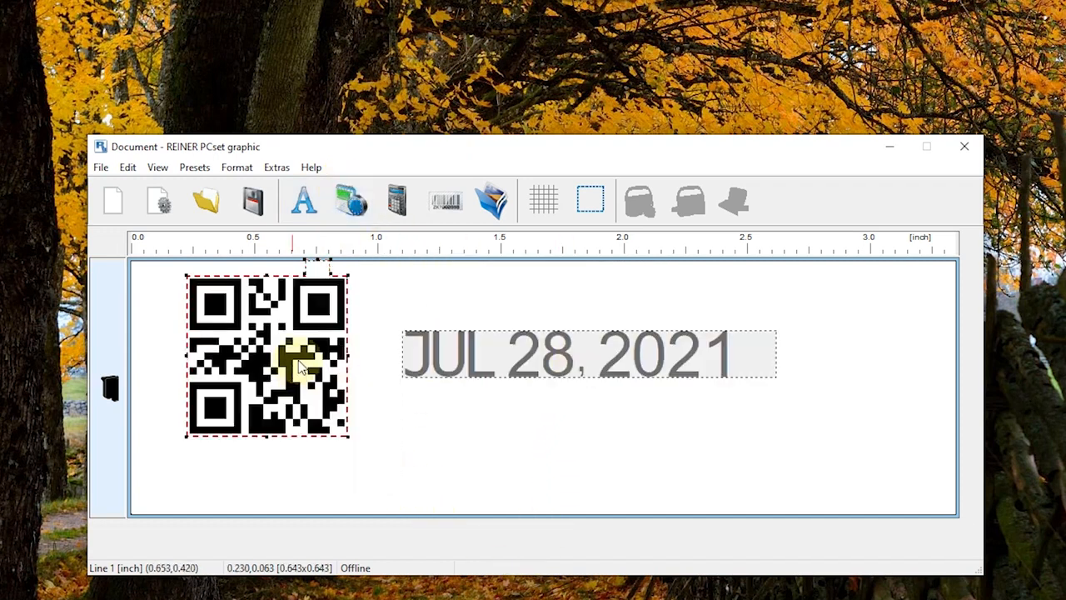
{"action": "left_click_drag", "start_coordinate": [285, 361], "coordinate": [308, 347]}
{"action": "left_click_drag", "start_coordinate": [553, 360], "coordinate": [300, 455]}
{"action": "left_click_drag", "start_coordinate": [341, 392], "coordinate": [371, 399]}
{"action": "left_click_drag", "start_coordinate": [420, 447], "coordinate": [679, 344]}
{"action": "left_click_drag", "start_coordinate": [380, 369], "coordinate": [367, 419]}
{"action": "left_click_drag", "start_coordinate": [509, 364], "coordinate": [495, 420]}
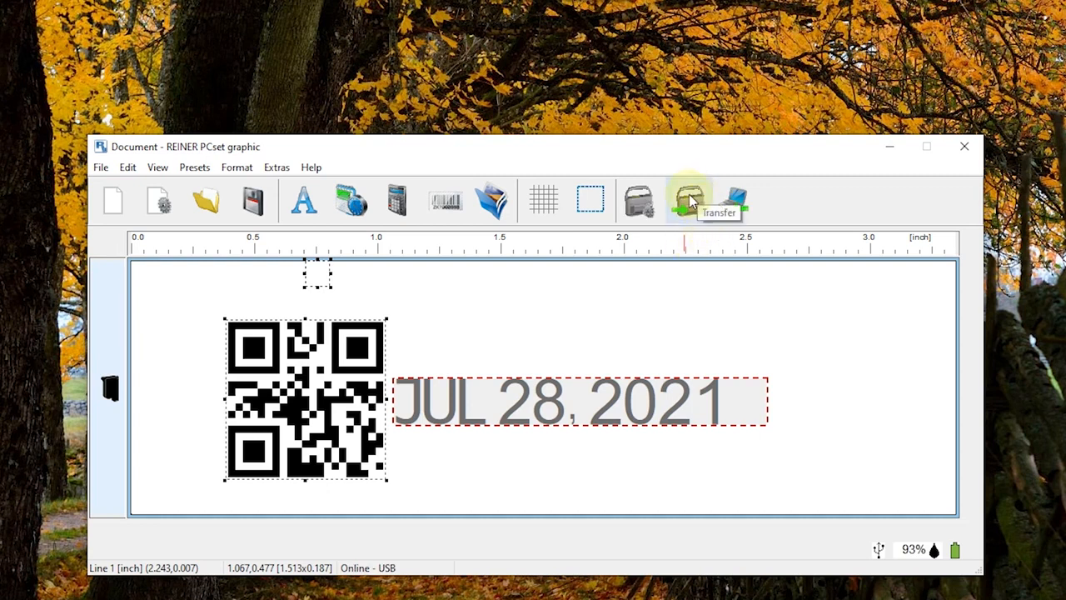
Step: Transfer the print layout to the connected device as a new document without replacing the existing one
{"action": "left_click", "coordinate": [688, 194]}
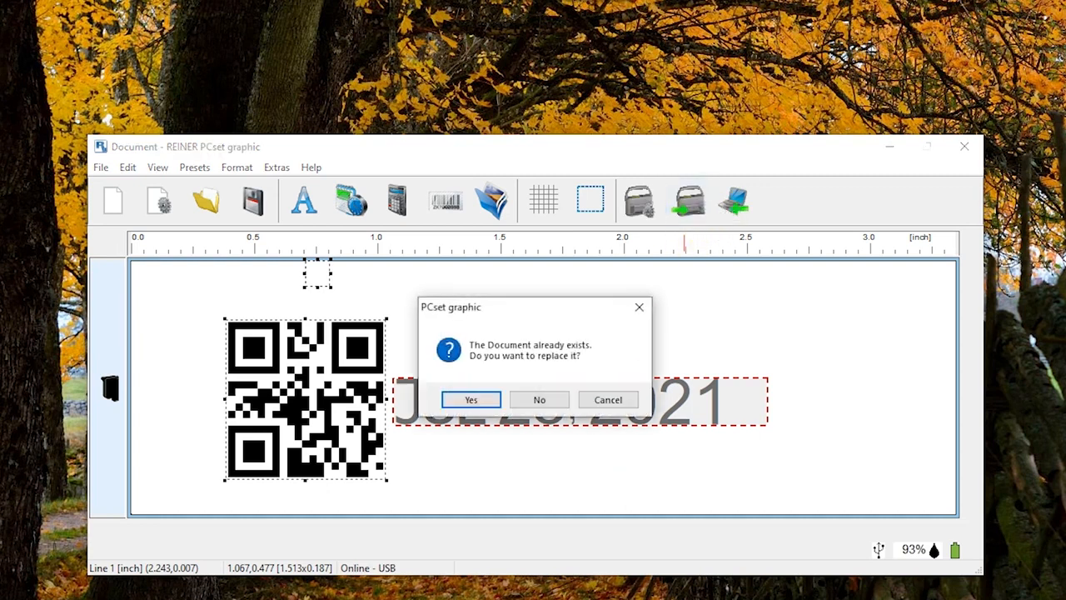
{"action": "left_click", "coordinate": [539, 401]}
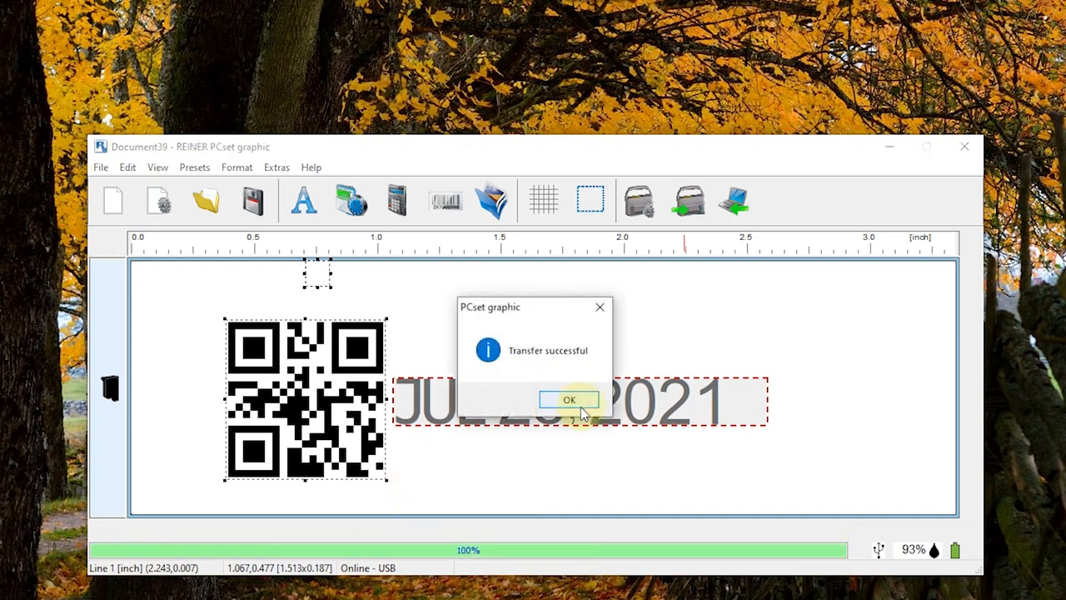
{"action": "left_click", "coordinate": [580, 406]}
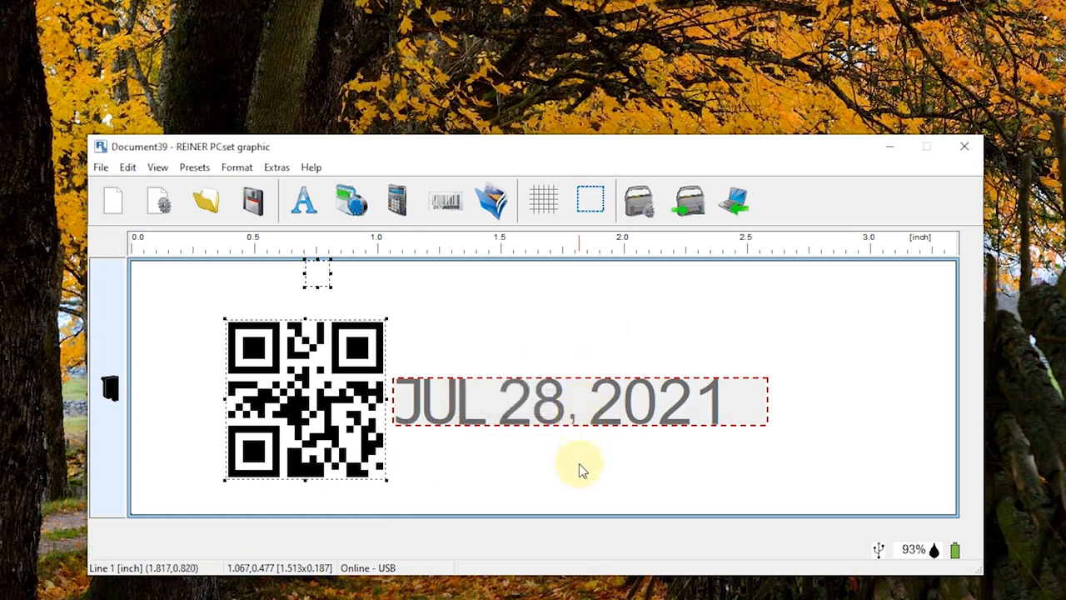